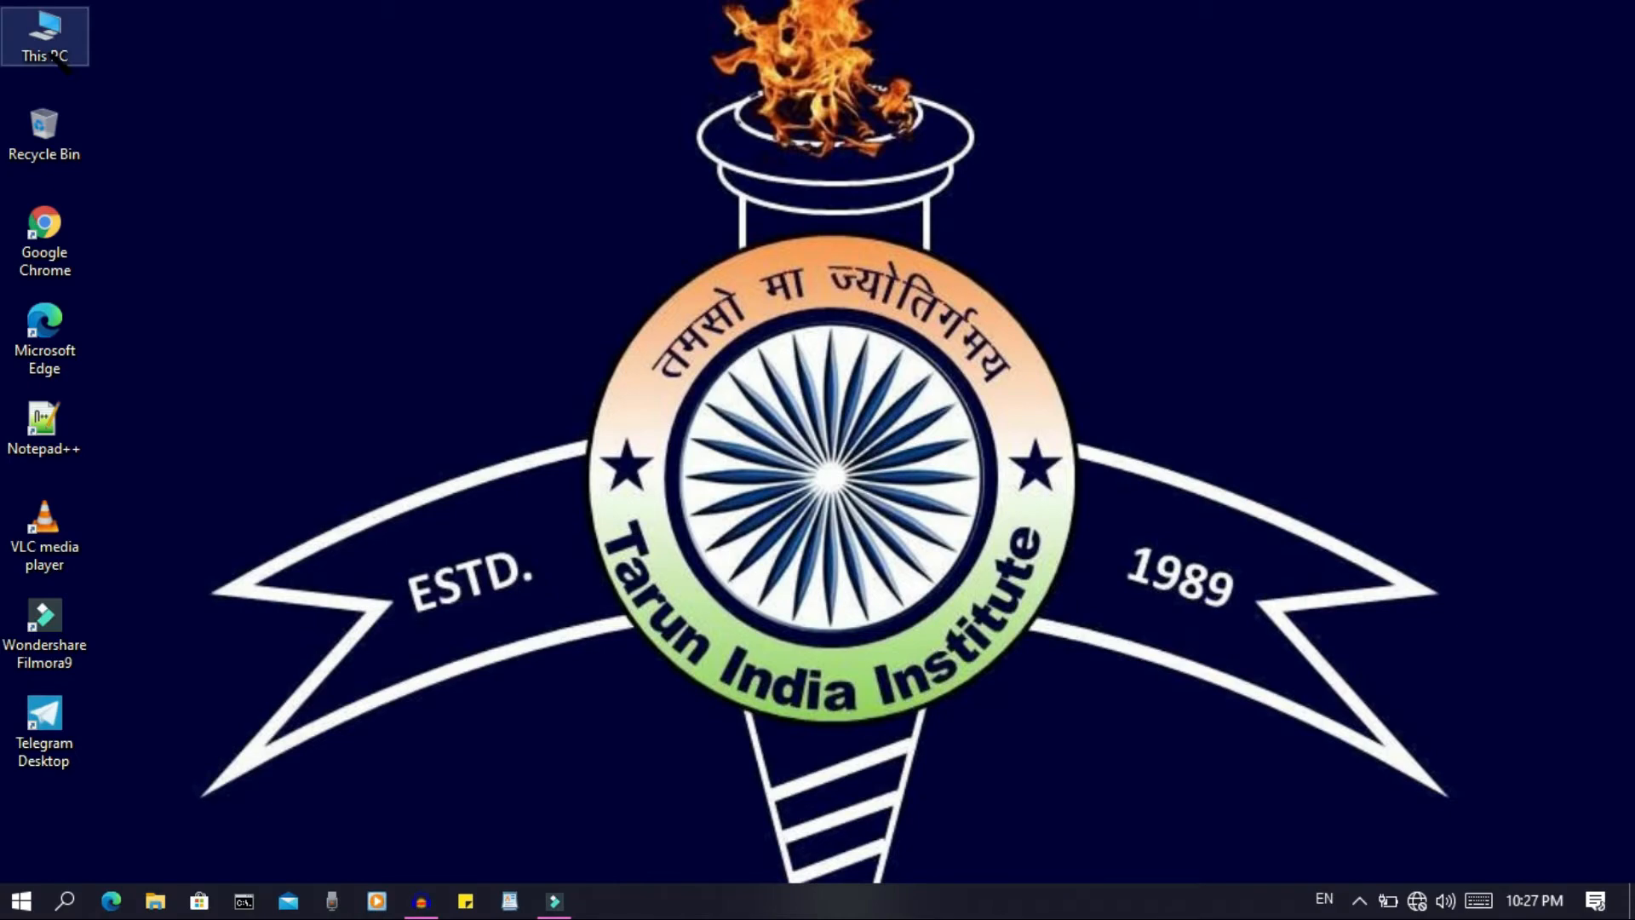
- Open Computer Management from This PC and show Disk Management under Storage
double_click(53, 53)
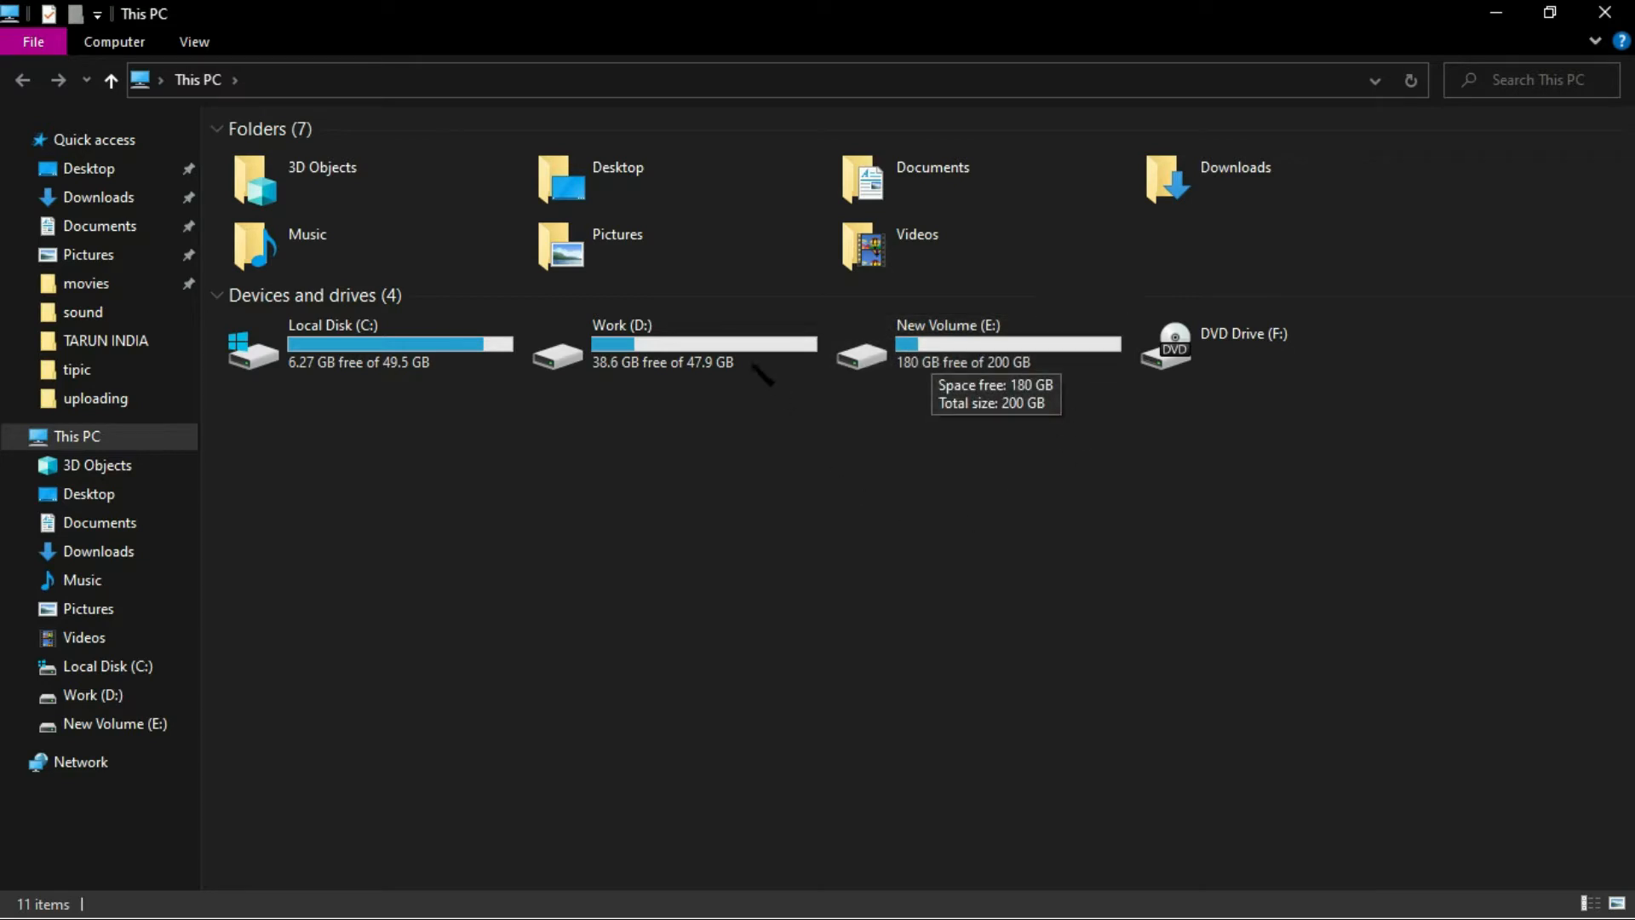
left_click(742, 357)
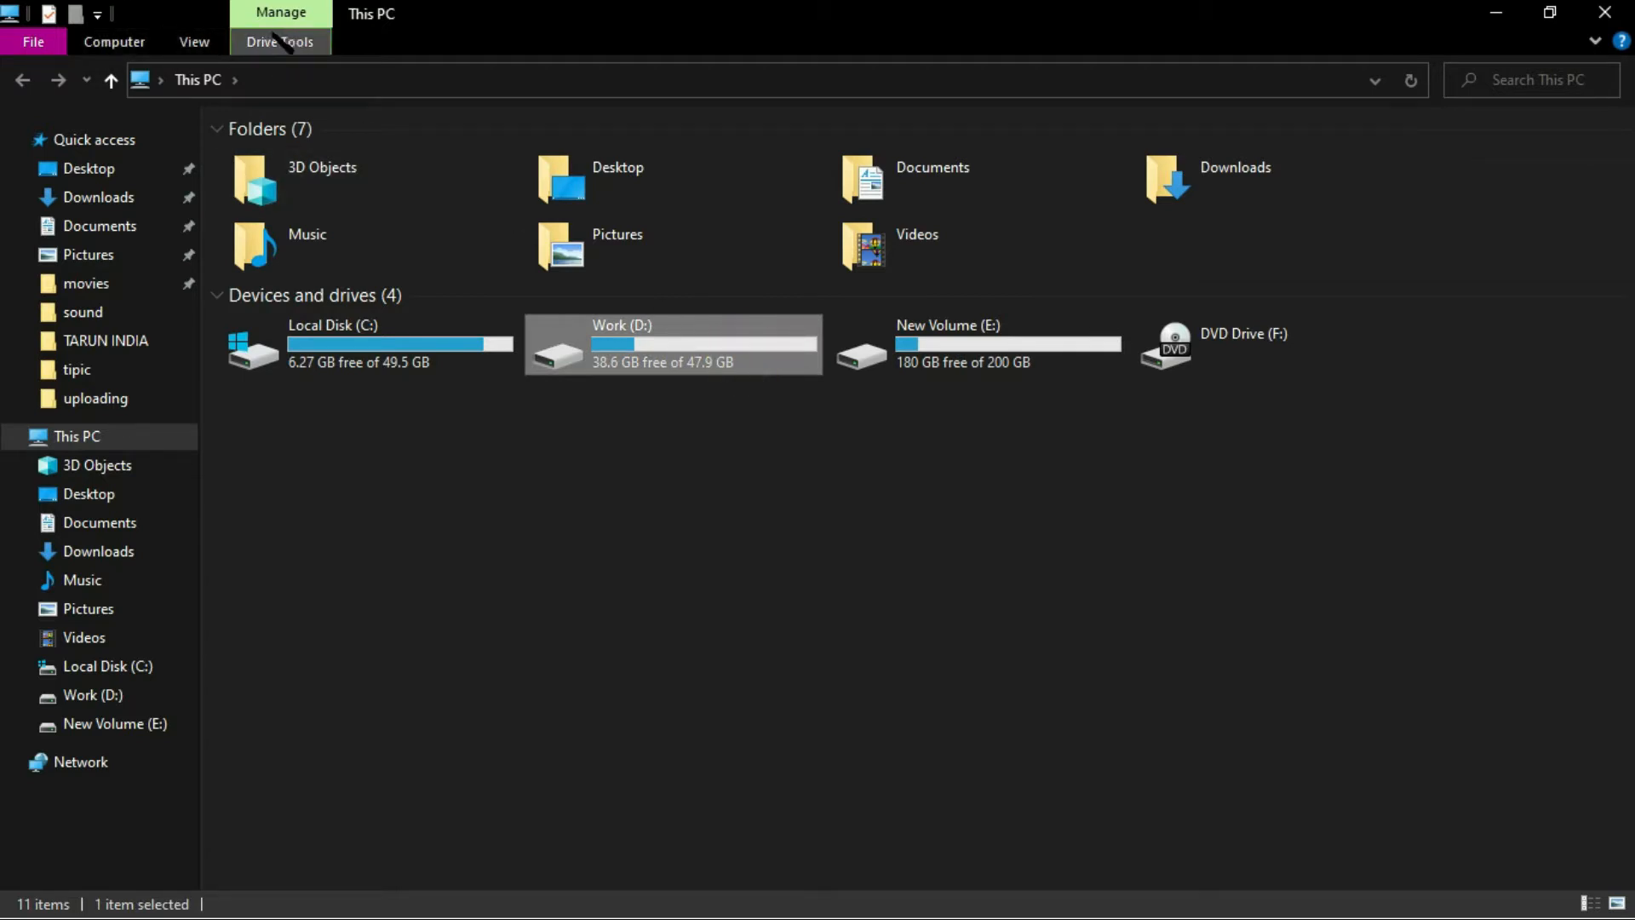
left_click(109, 47)
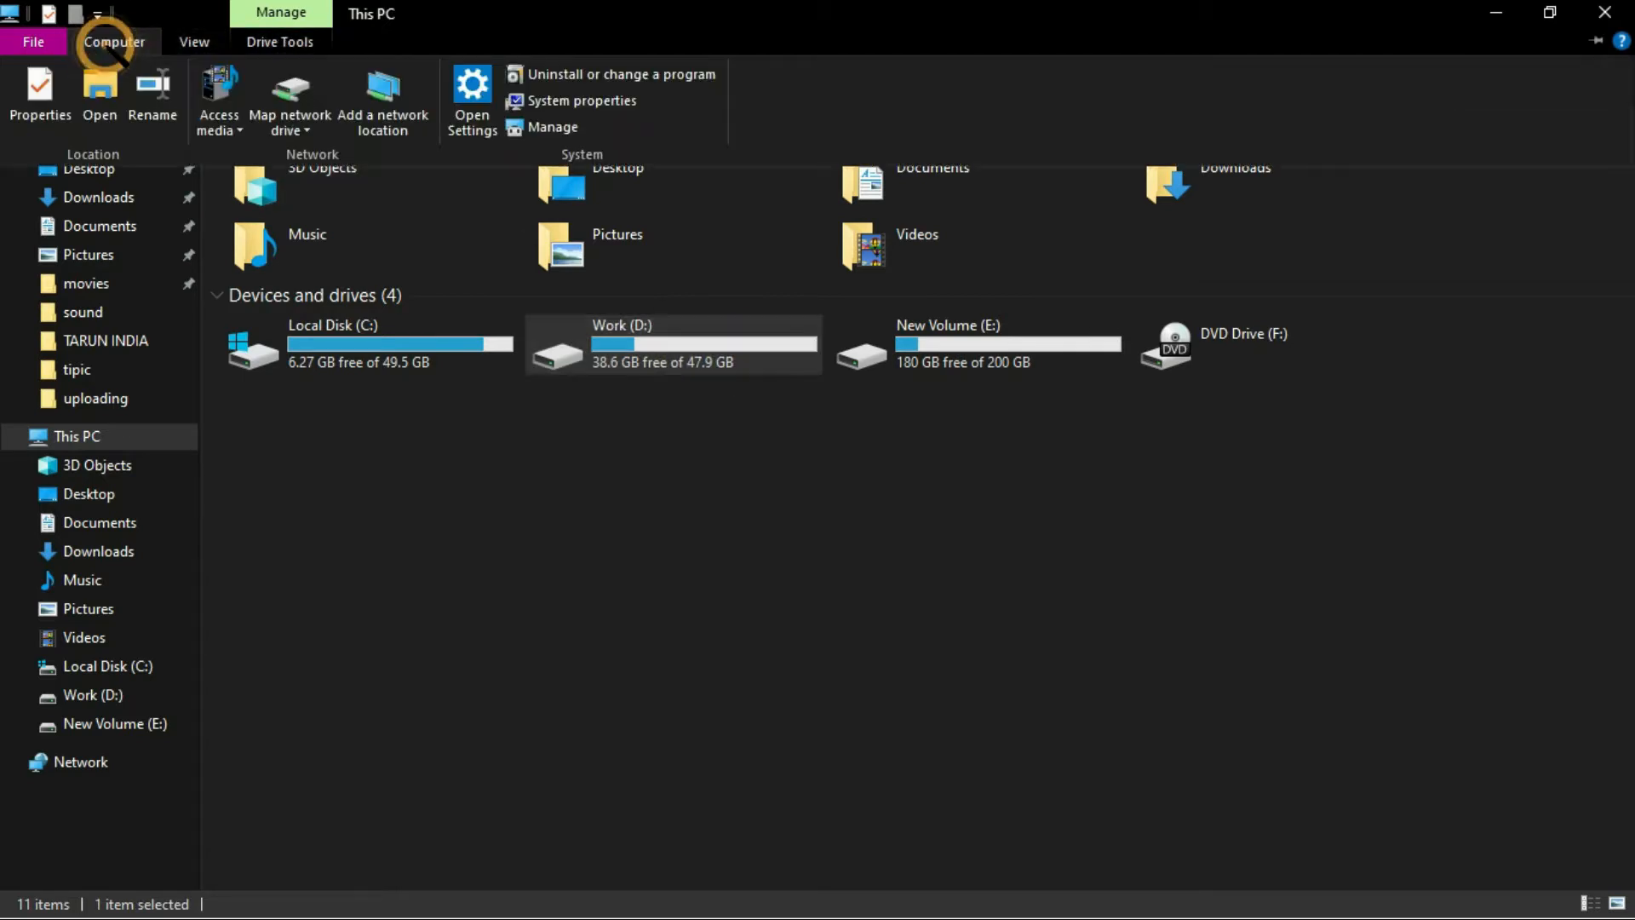
left_click(549, 129)
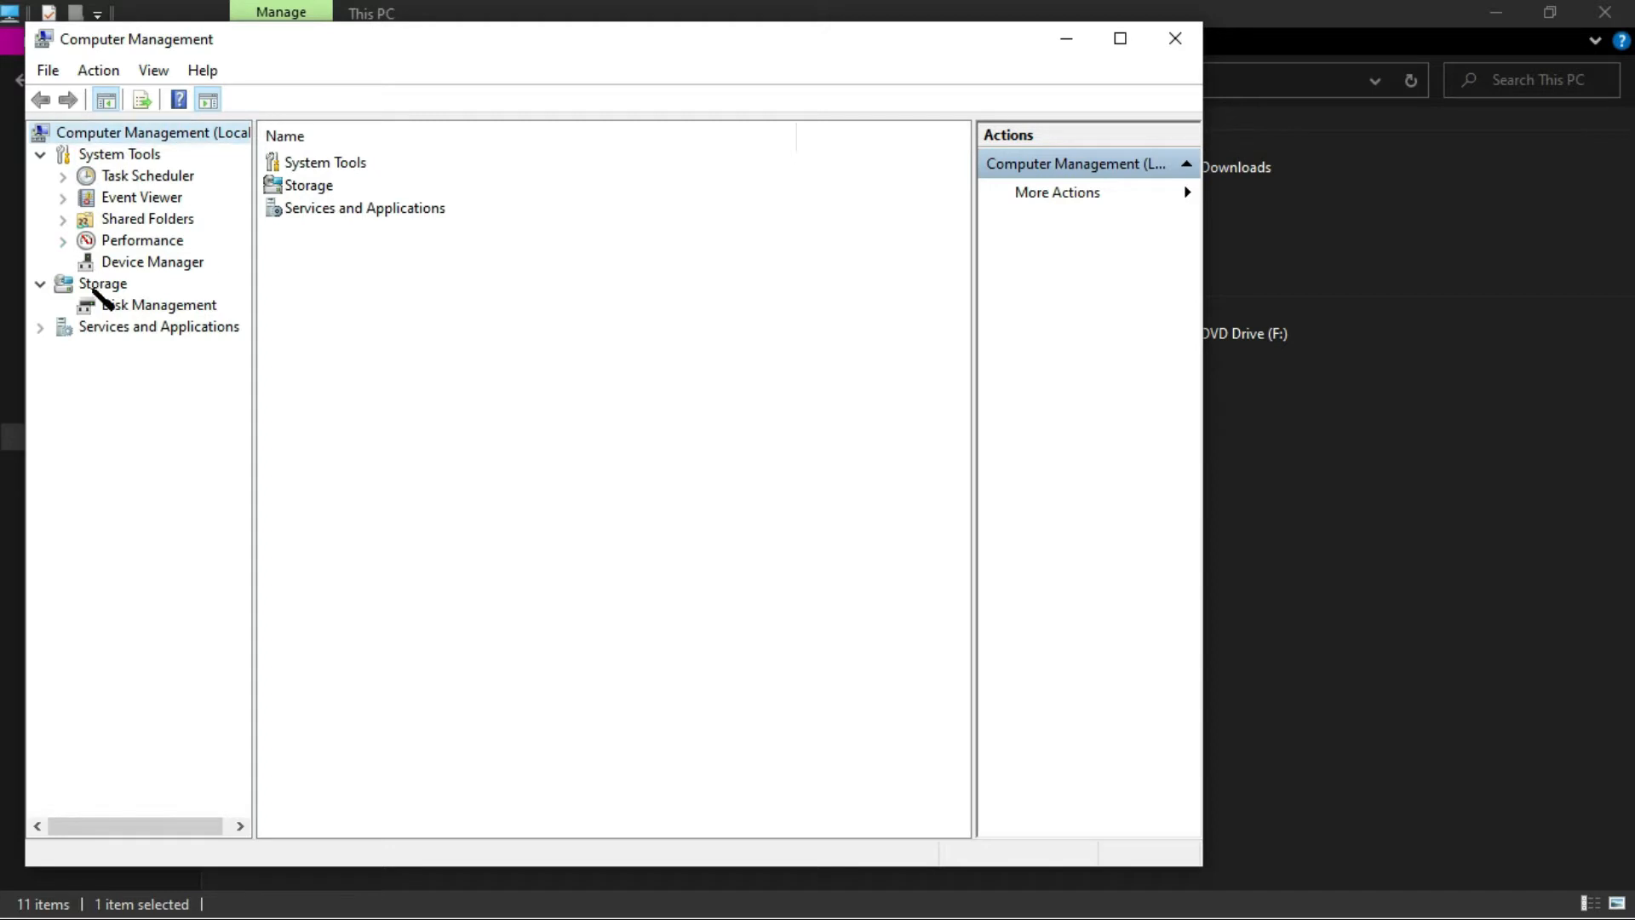
left_click(153, 307)
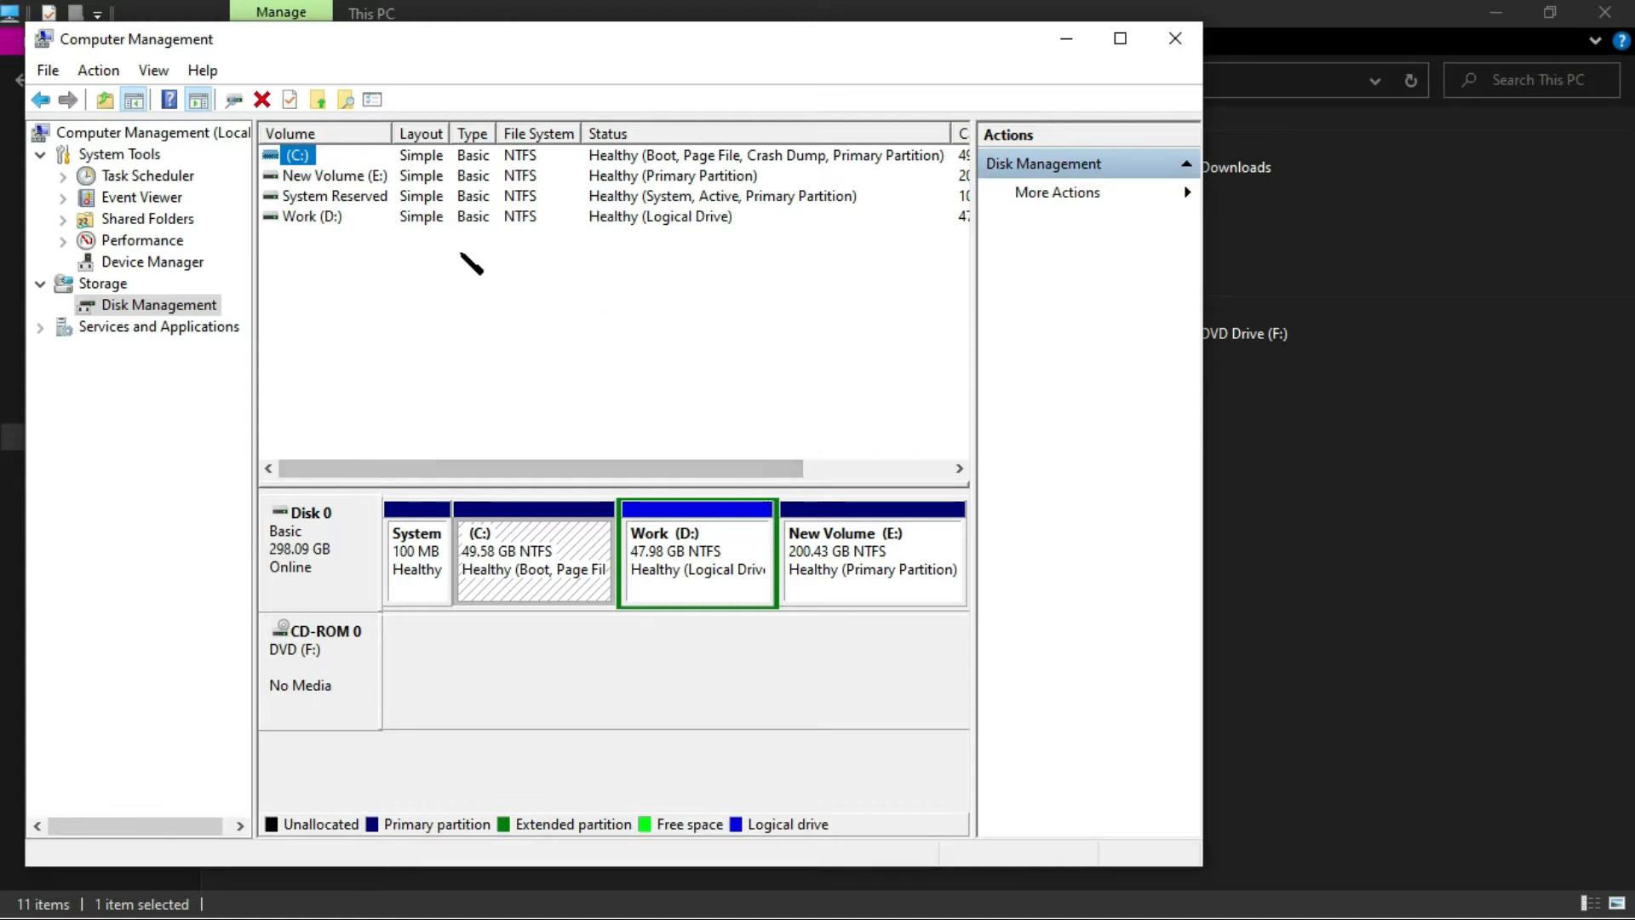
- Shrink the Work (D:) volume by 29562 MB
left_click(730, 566)
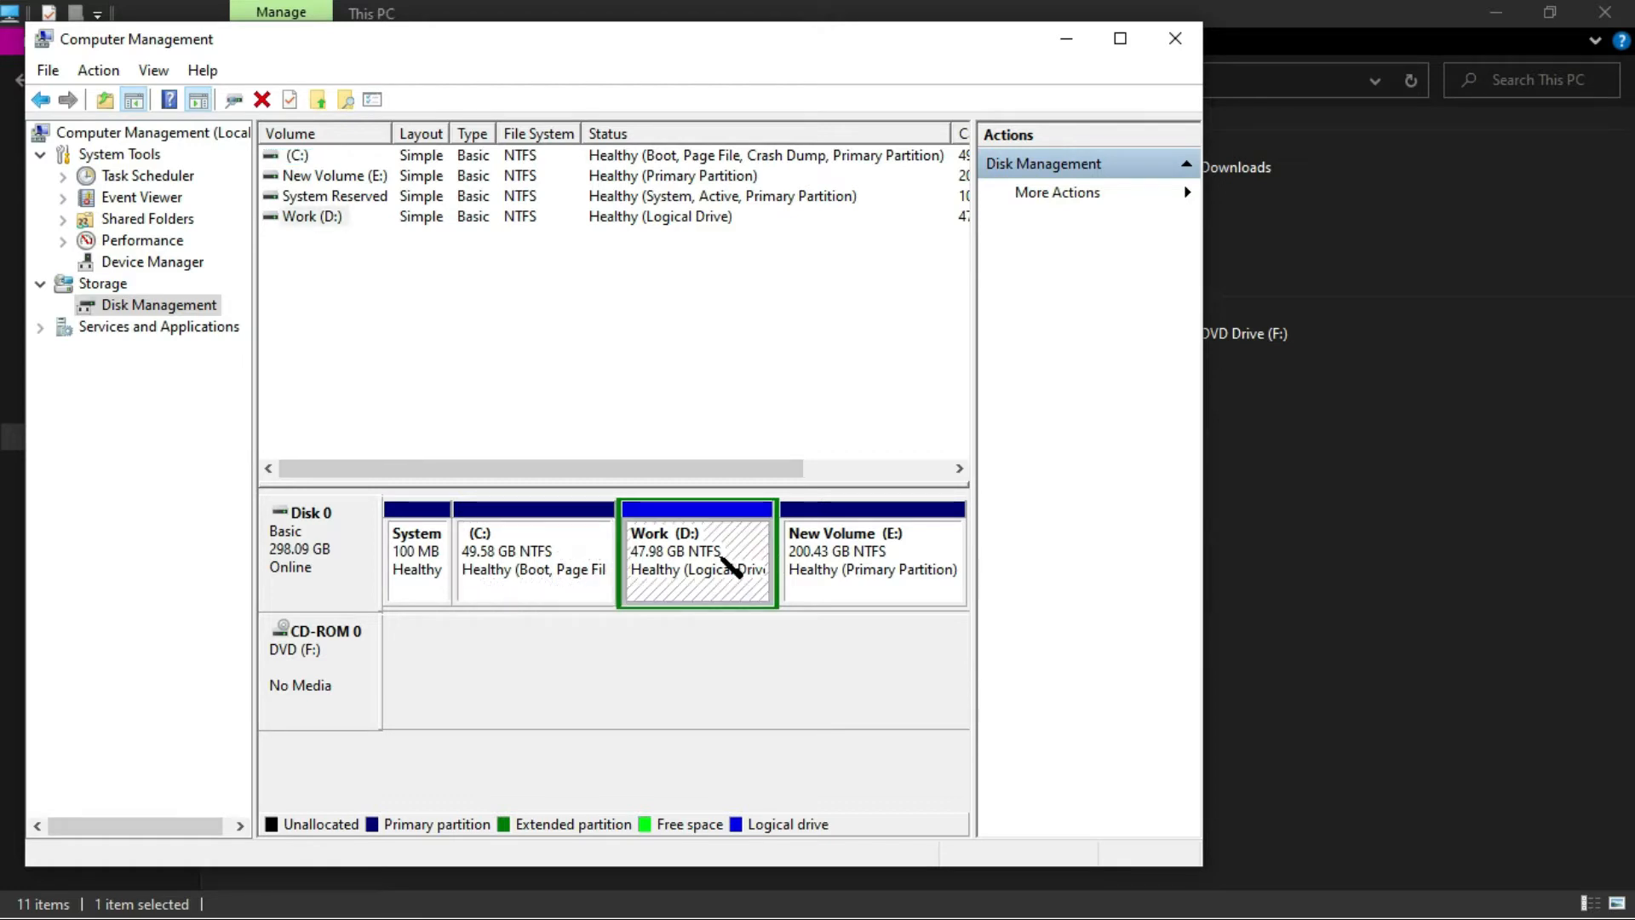
right_click(729, 566)
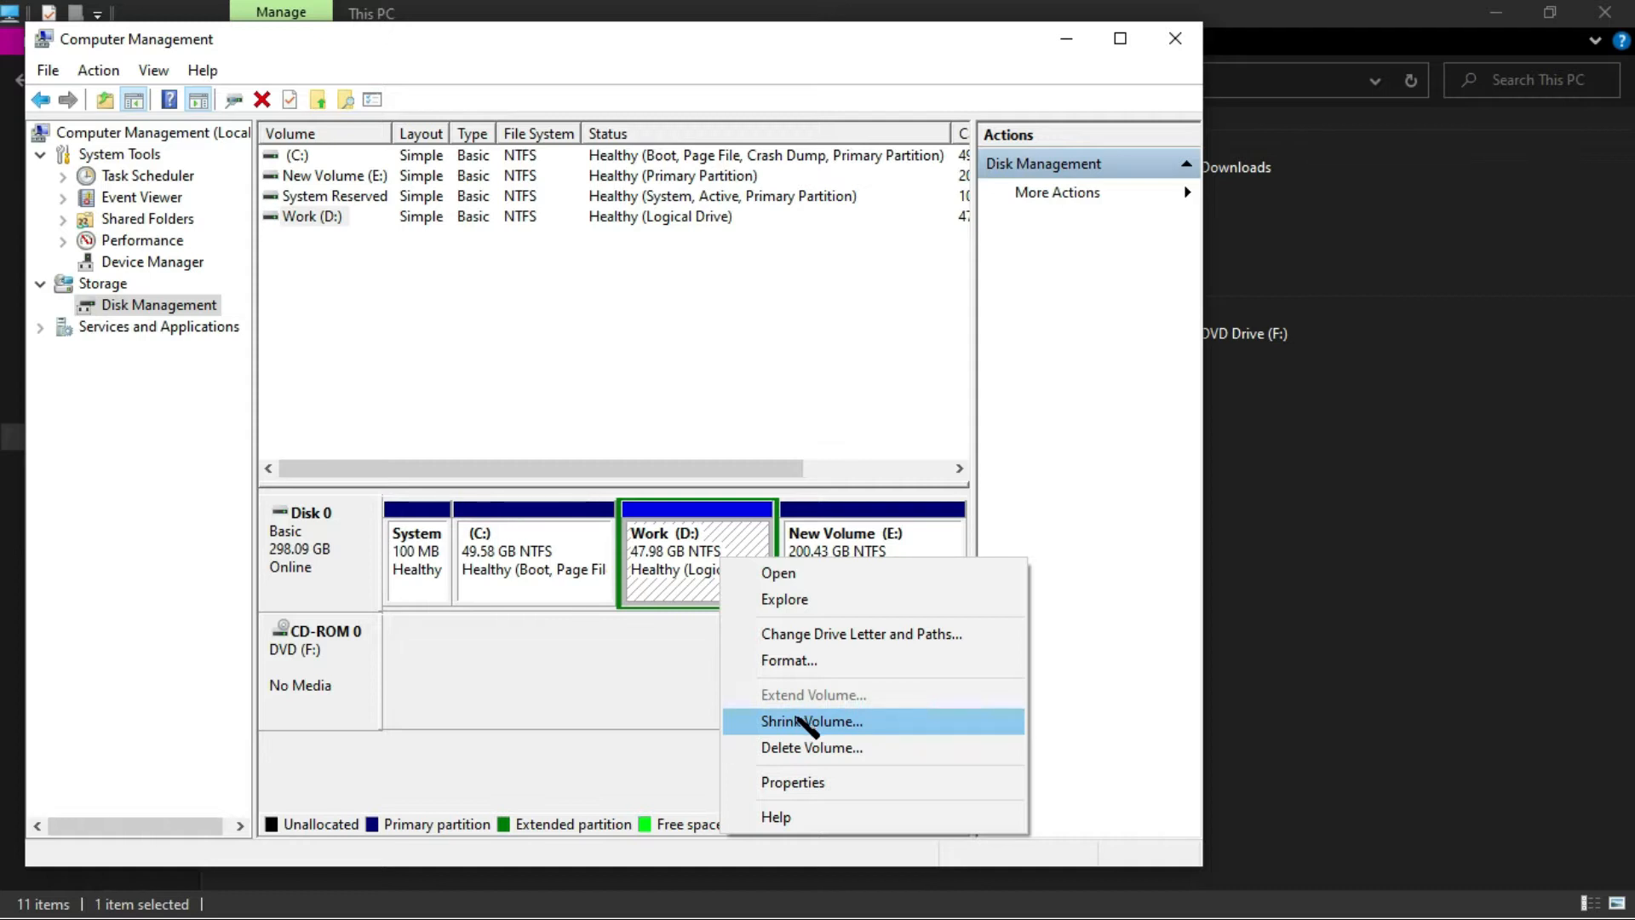
left_click(798, 722)
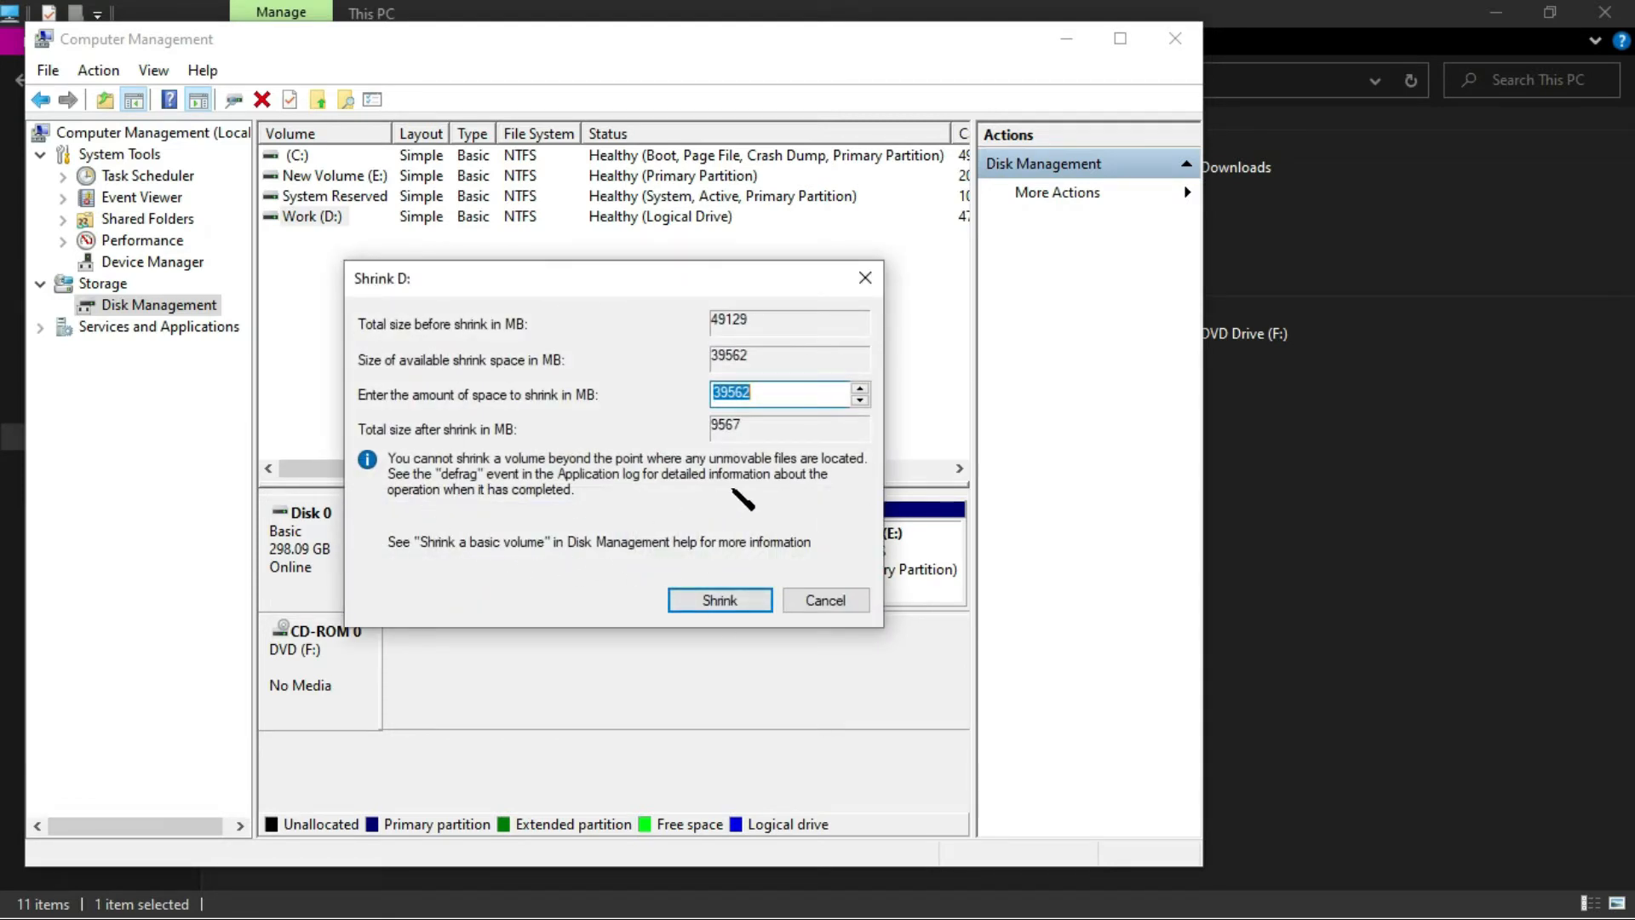
left_click(718, 394)
key("BackSpace")
type("2")
left_click(727, 596)
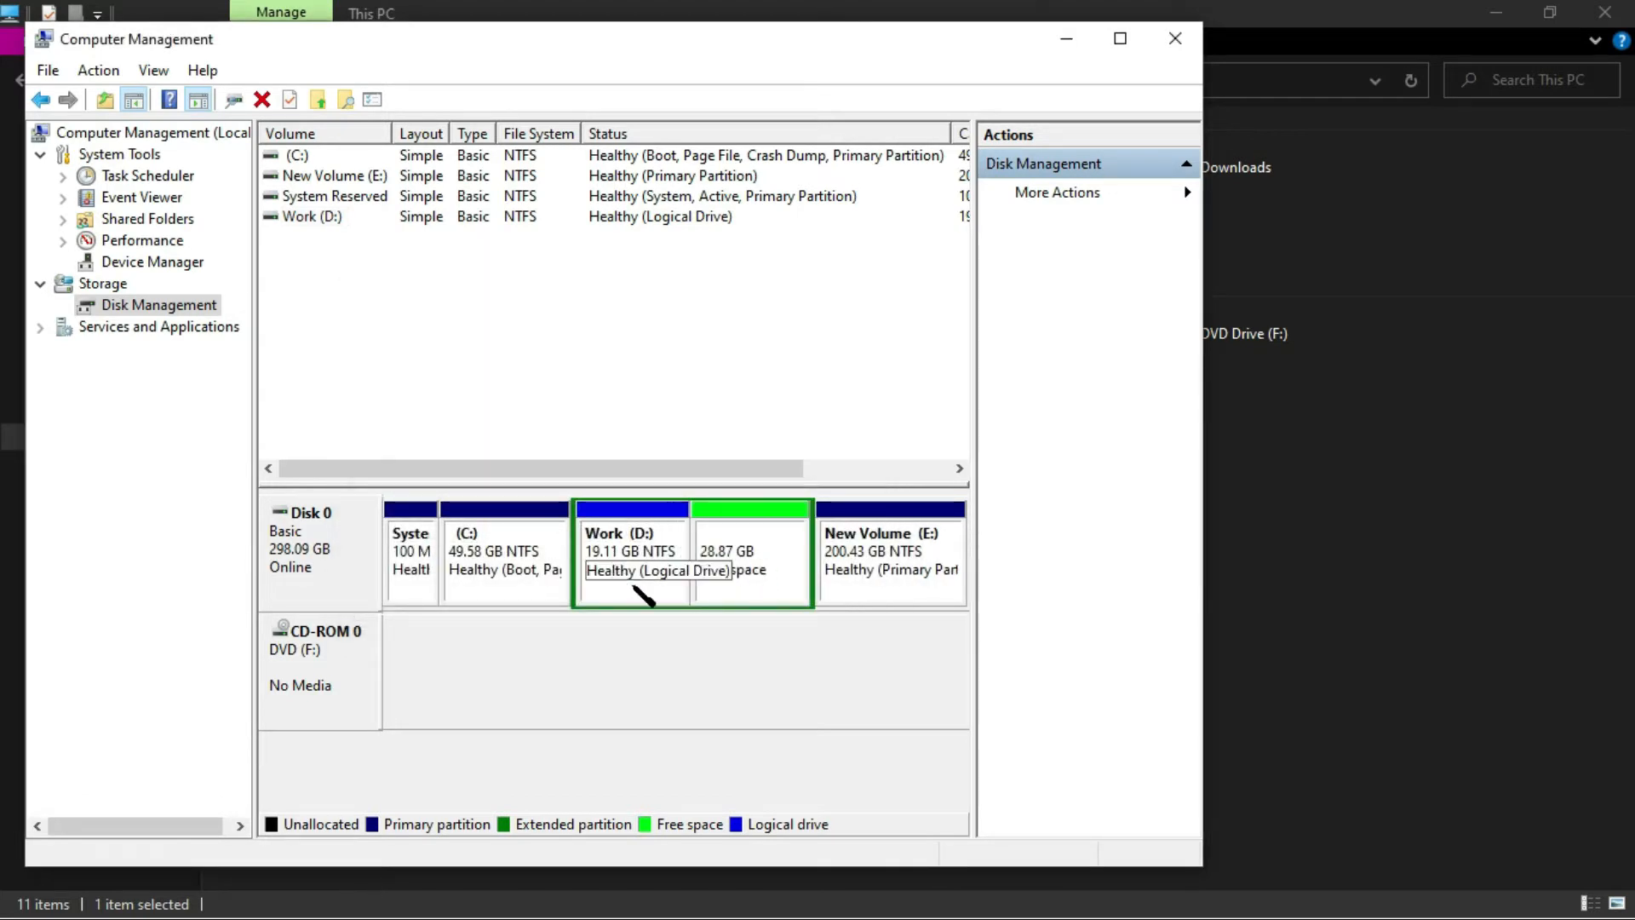
- Start a new simple volume in the free space beside Work (D:), with a size of 29562 MB
left_click(731, 543)
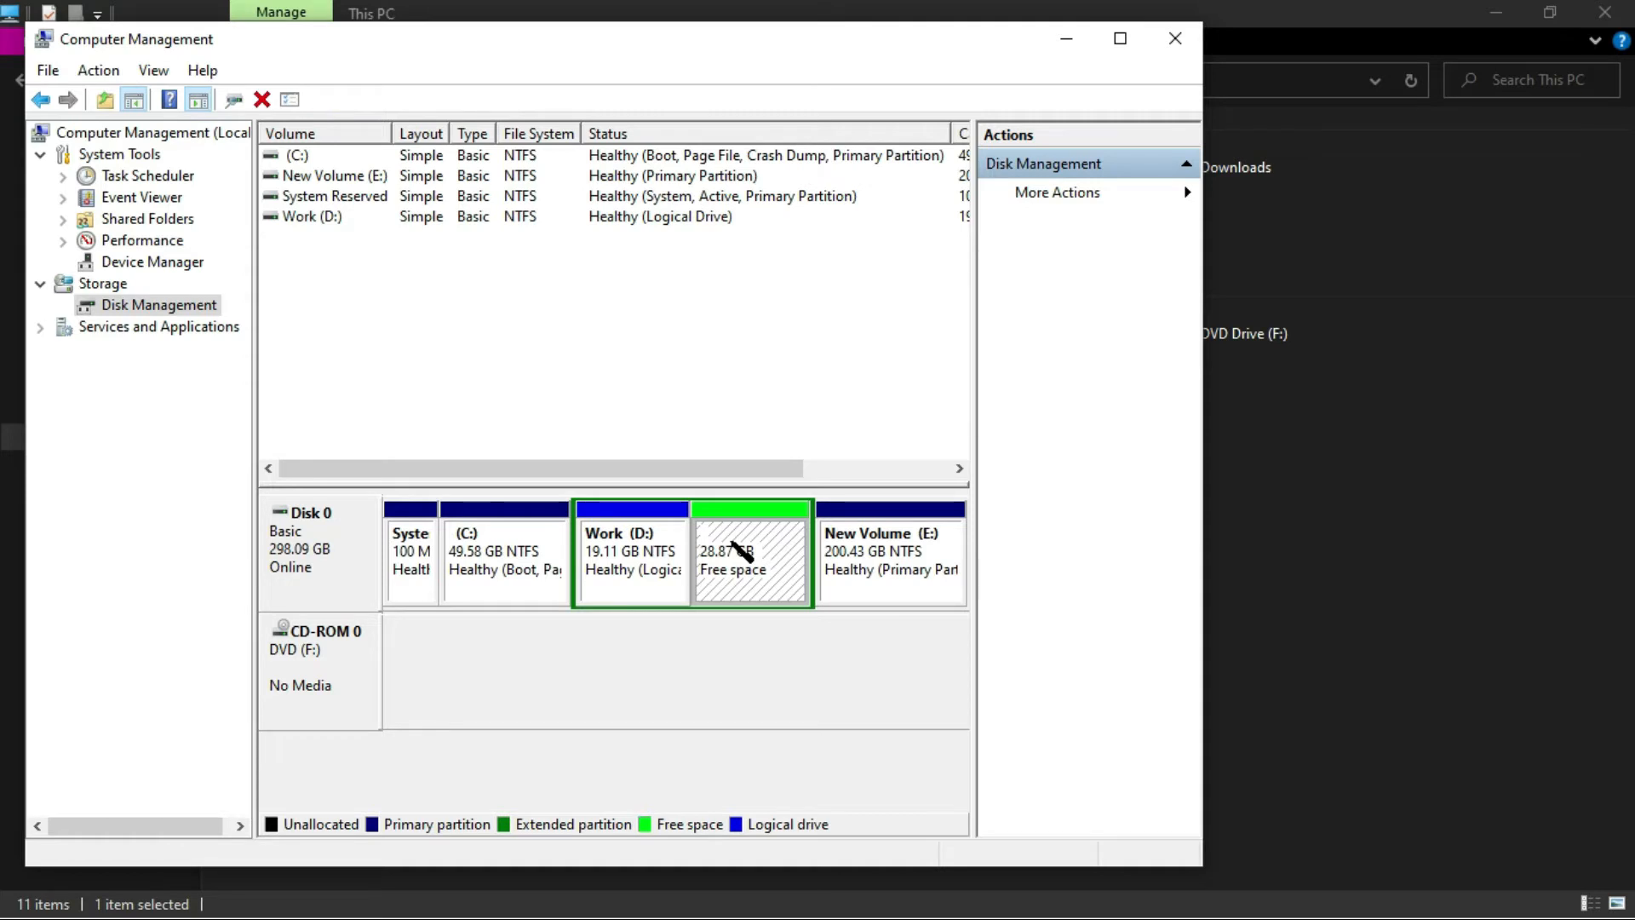
right_click(733, 543)
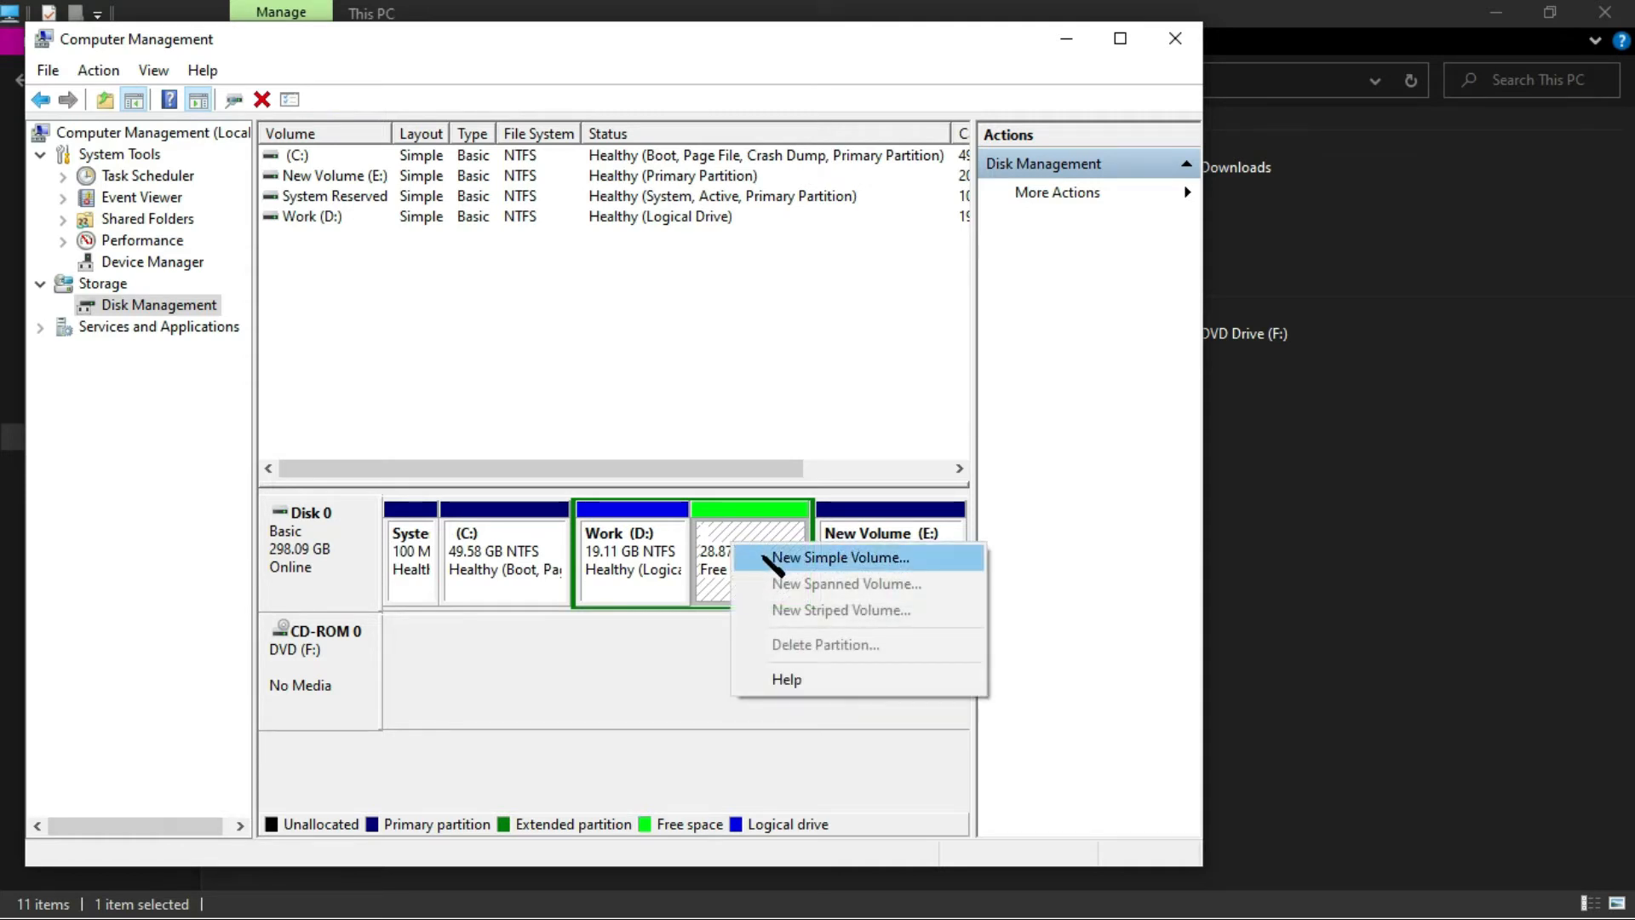
left_click(773, 563)
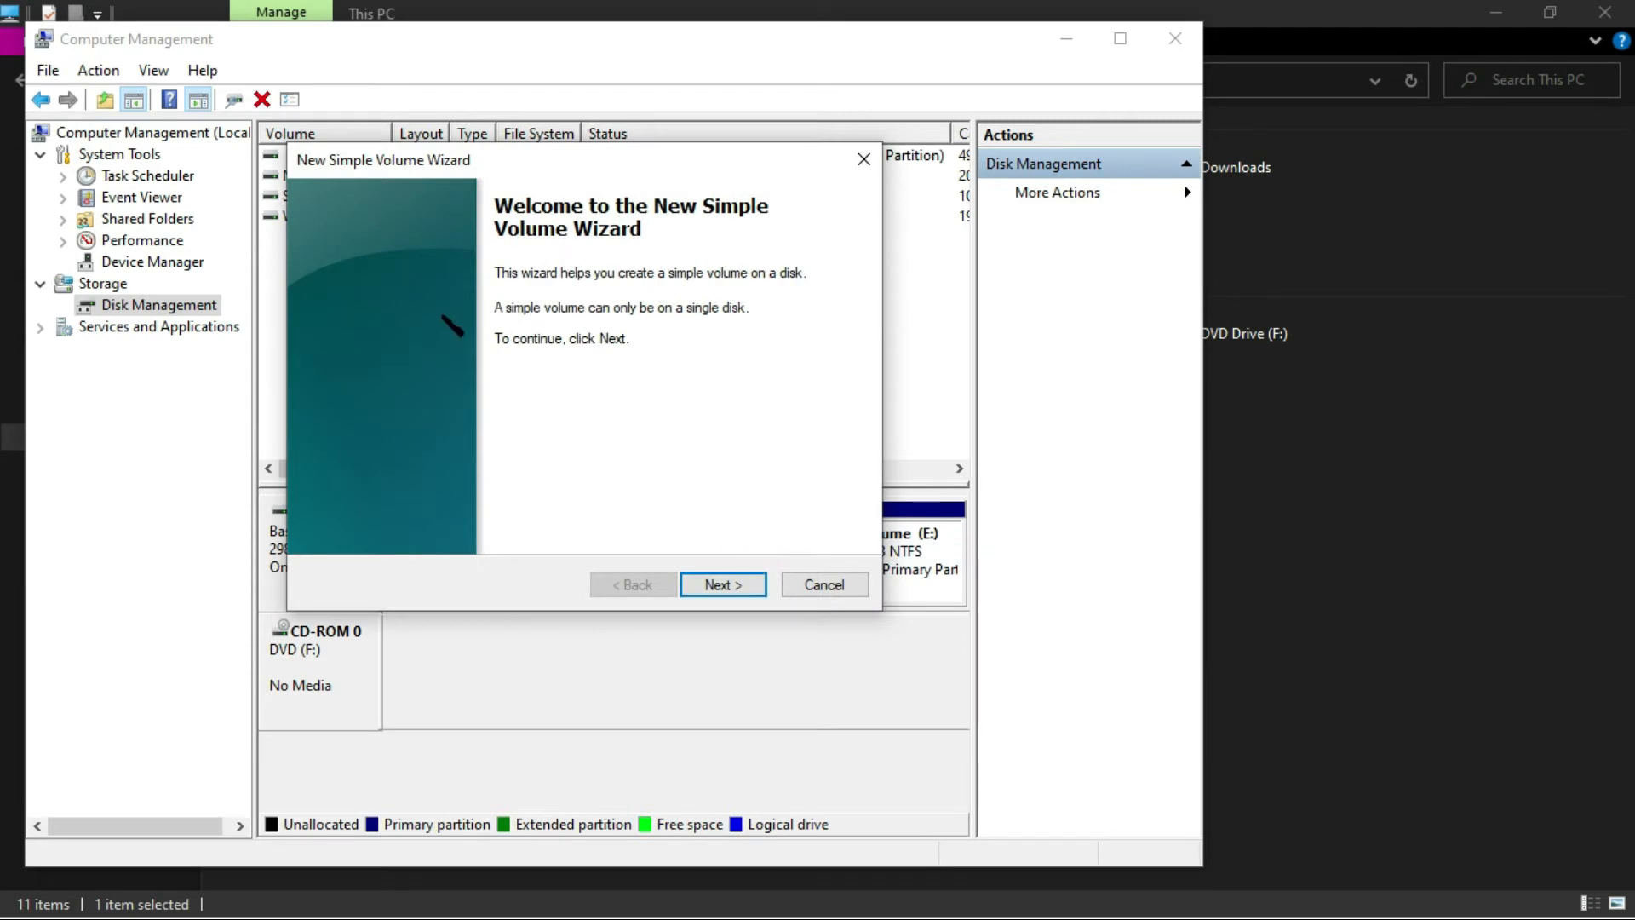
left_click(729, 586)
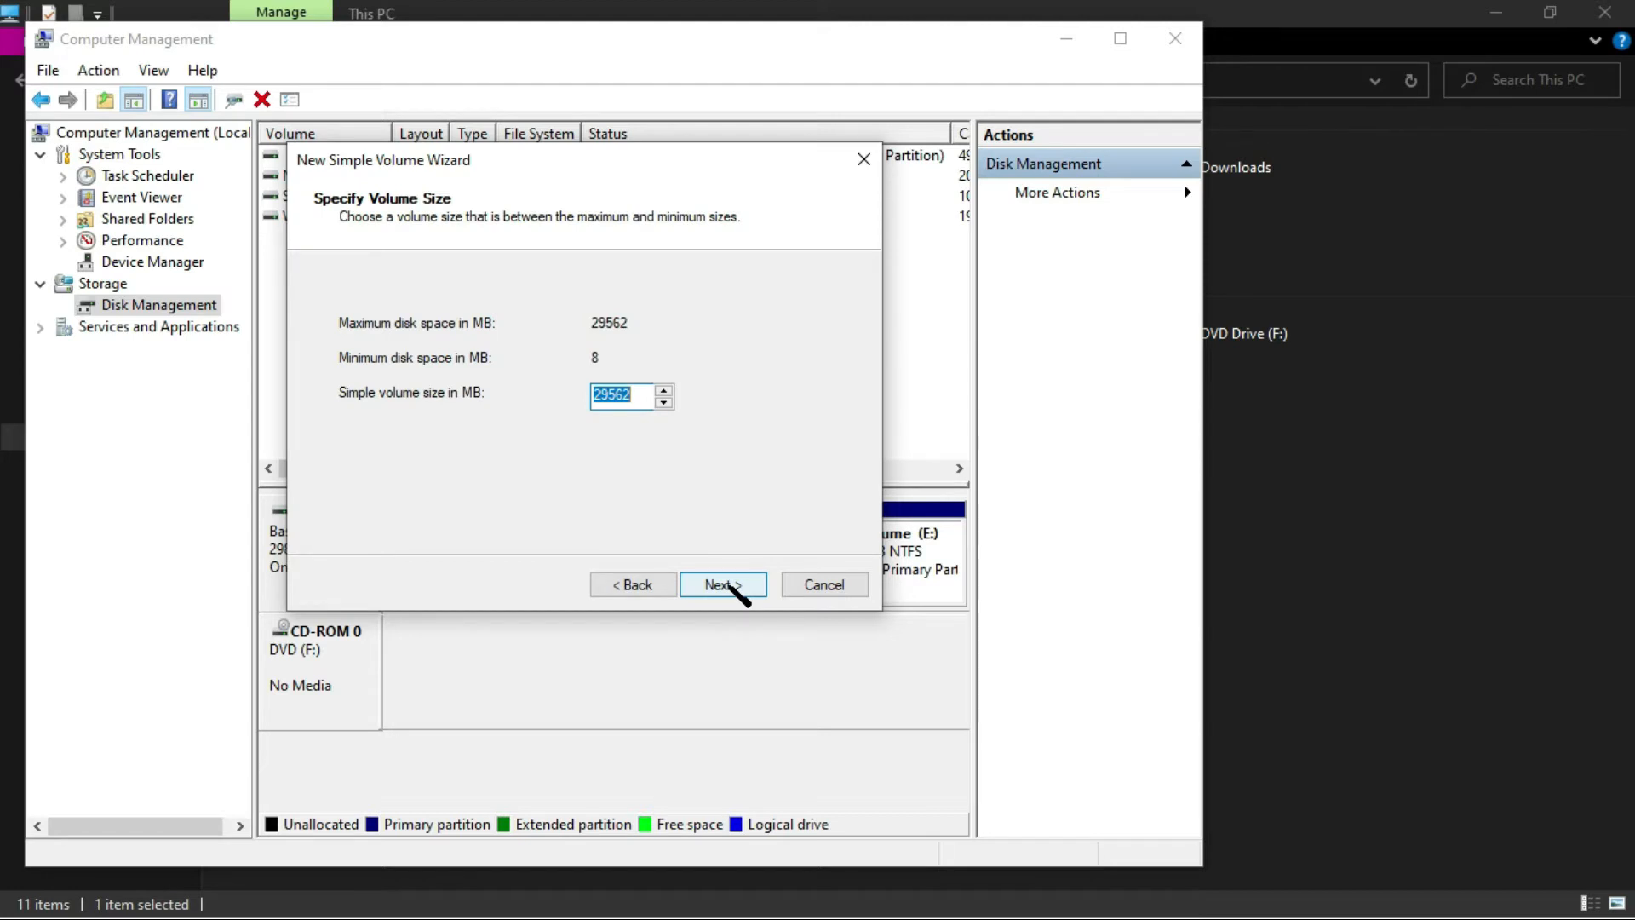
left_click(723, 585)
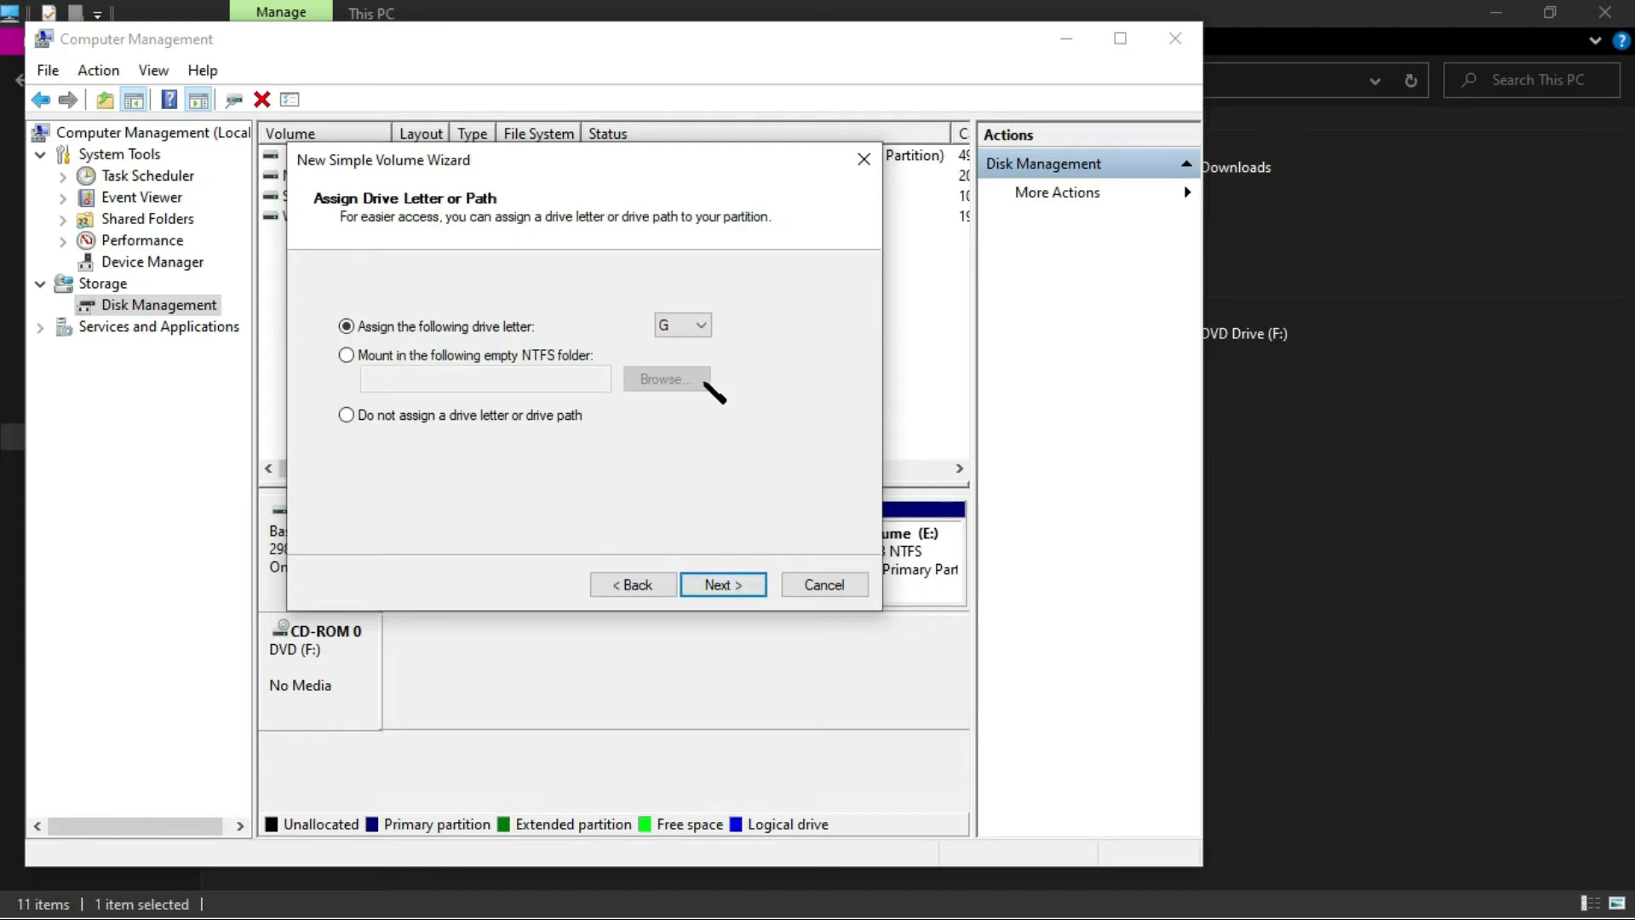
- Assign drive letter G and finish creating the volume with an NTFS quick format, default allocation size and label New Volume
left_click(701, 327)
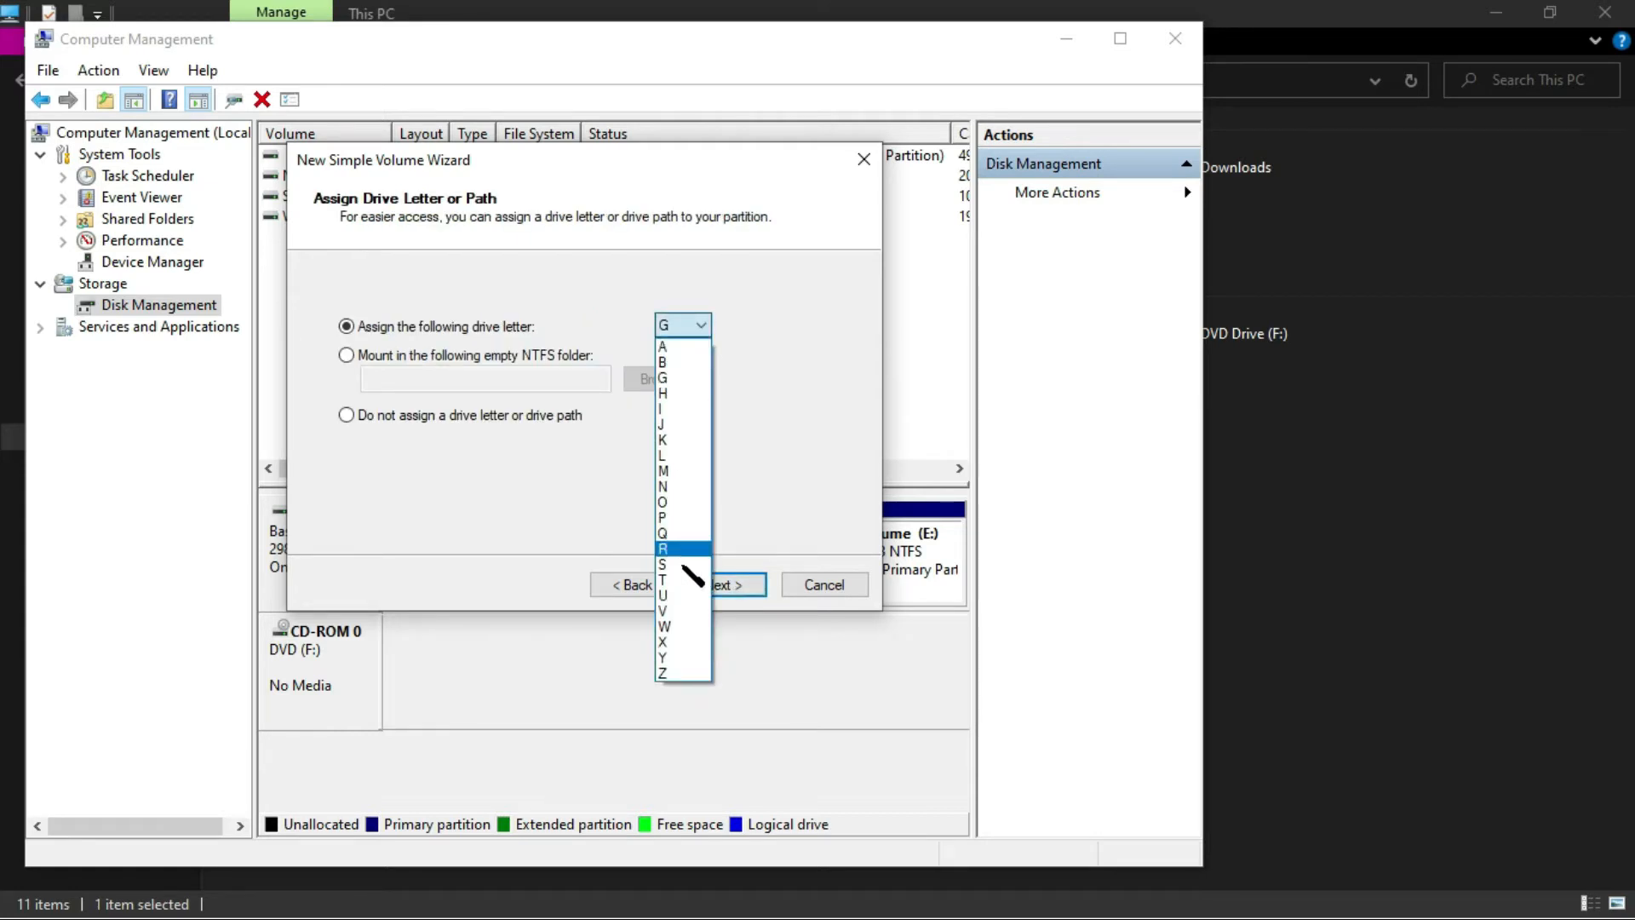
left_click(712, 319)
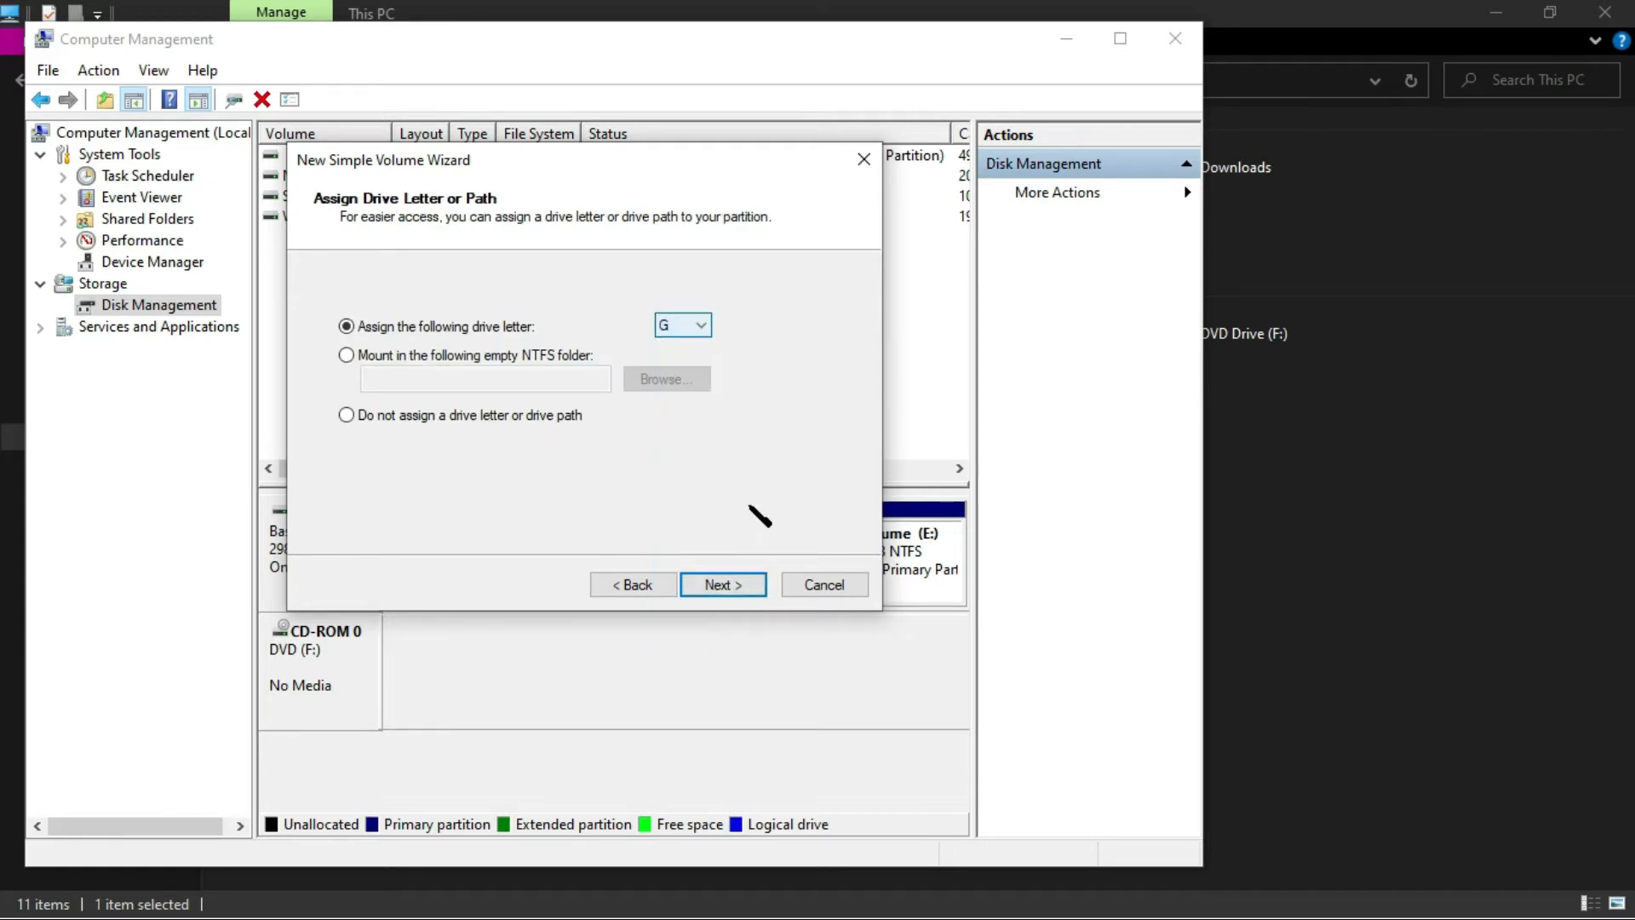
left_click(725, 584)
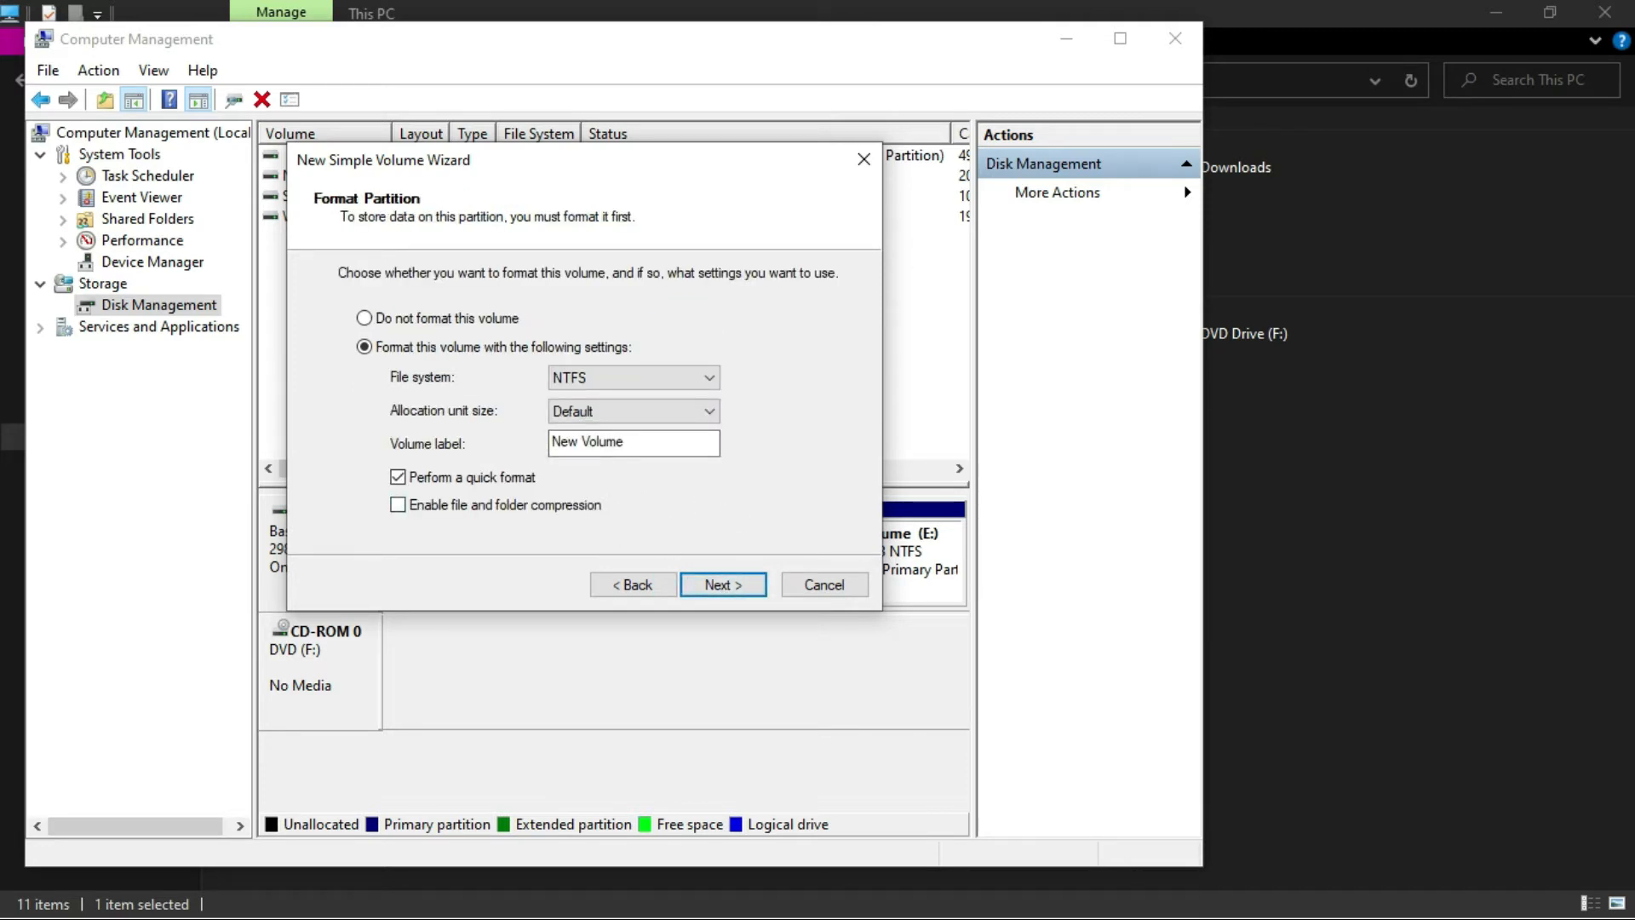
left_click_drag(645, 443, 549, 448)
left_click(651, 444)
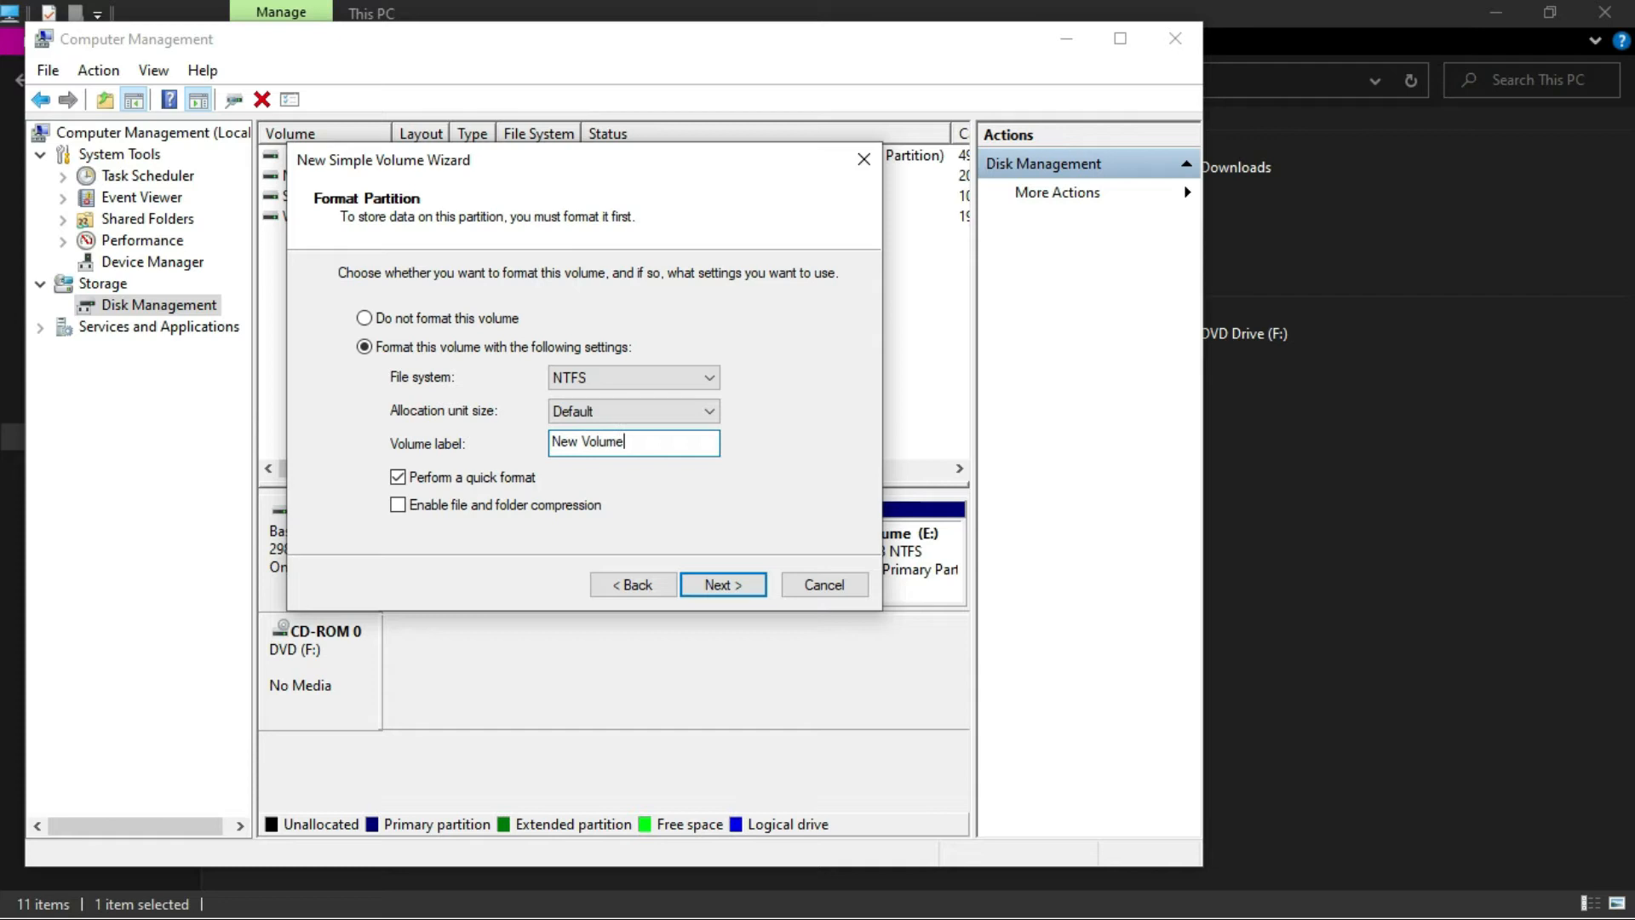
left_click(726, 587)
left_click(724, 585)
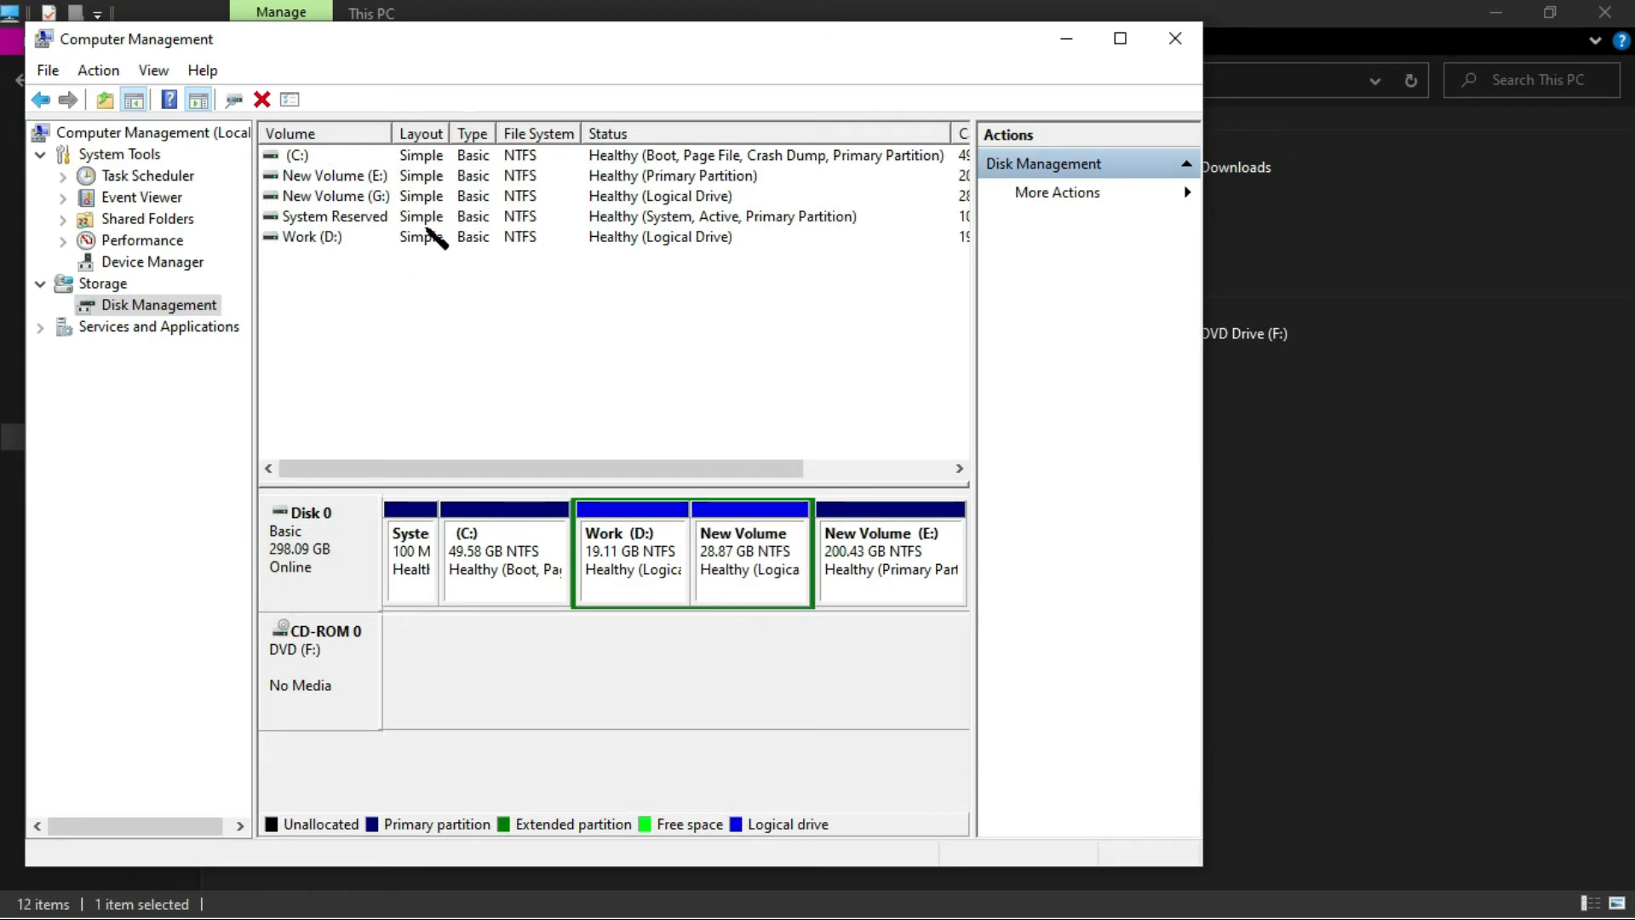
- Minimise Computer Management and look at the new G: drive in This PC
left_click(1071, 39)
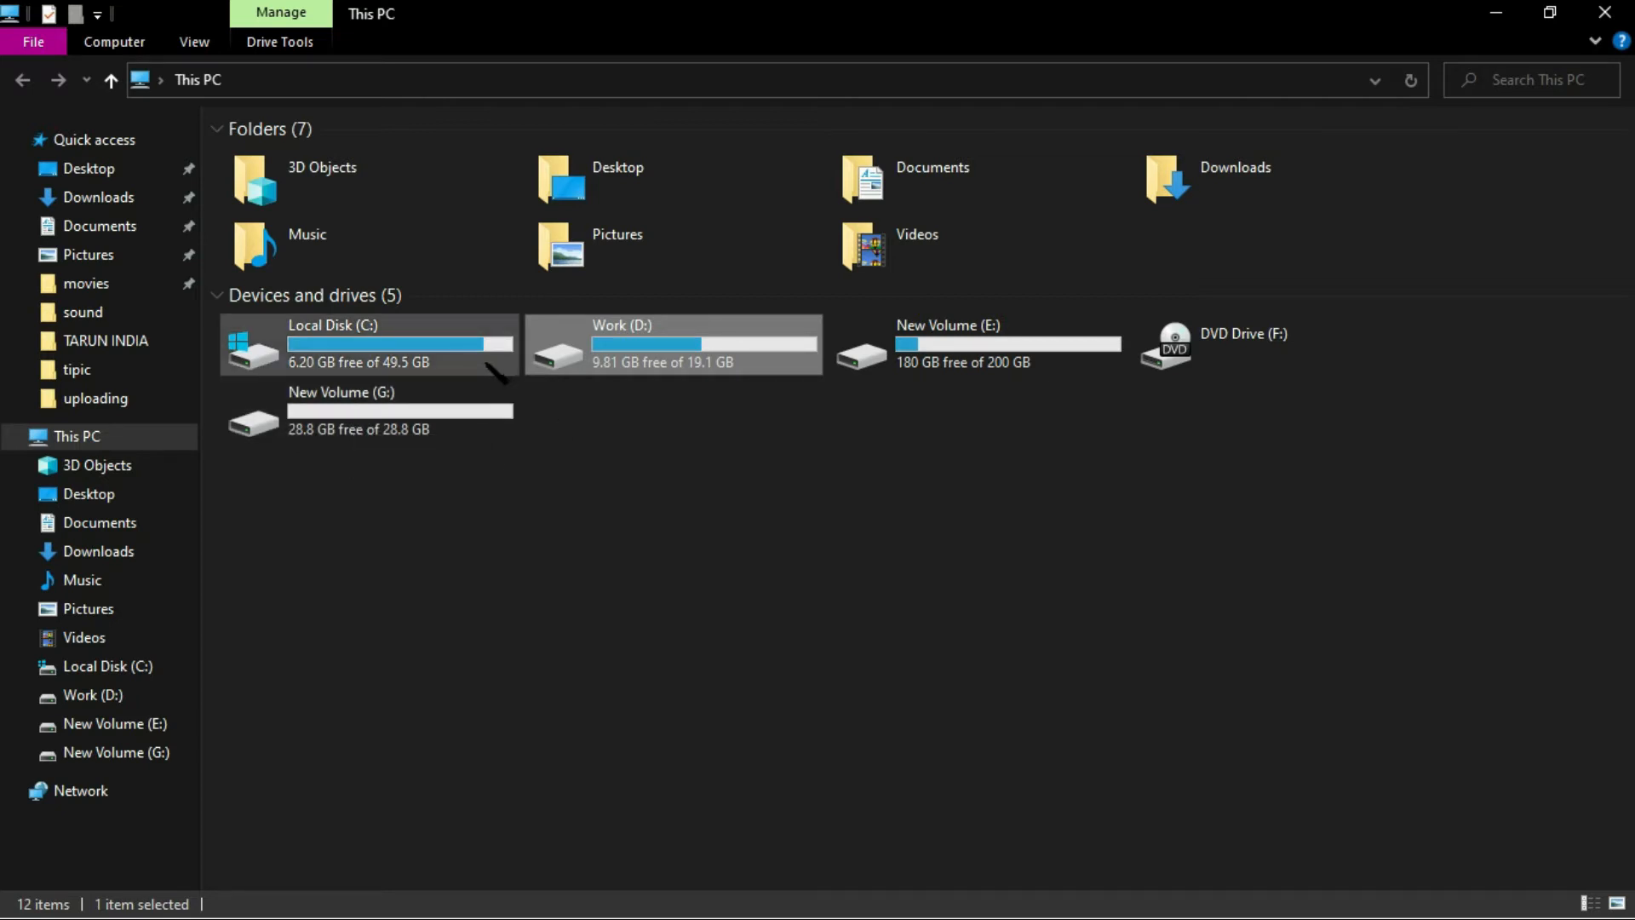
left_click(308, 434)
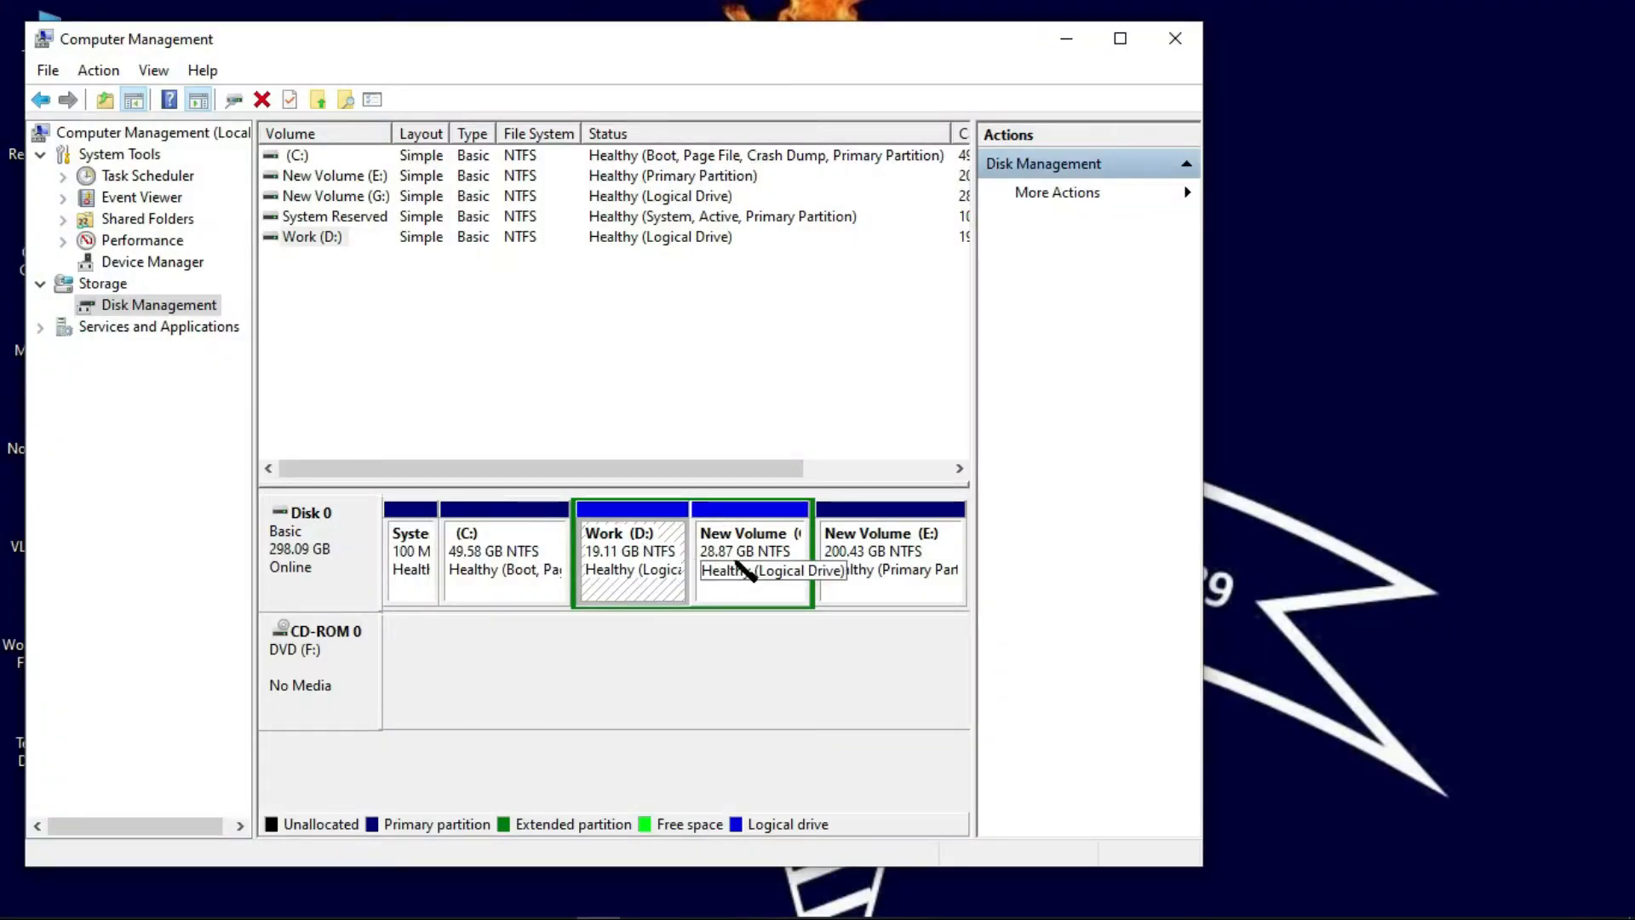
- Delete the New Volume (G:) partition in Disk Management
right_click(760, 548)
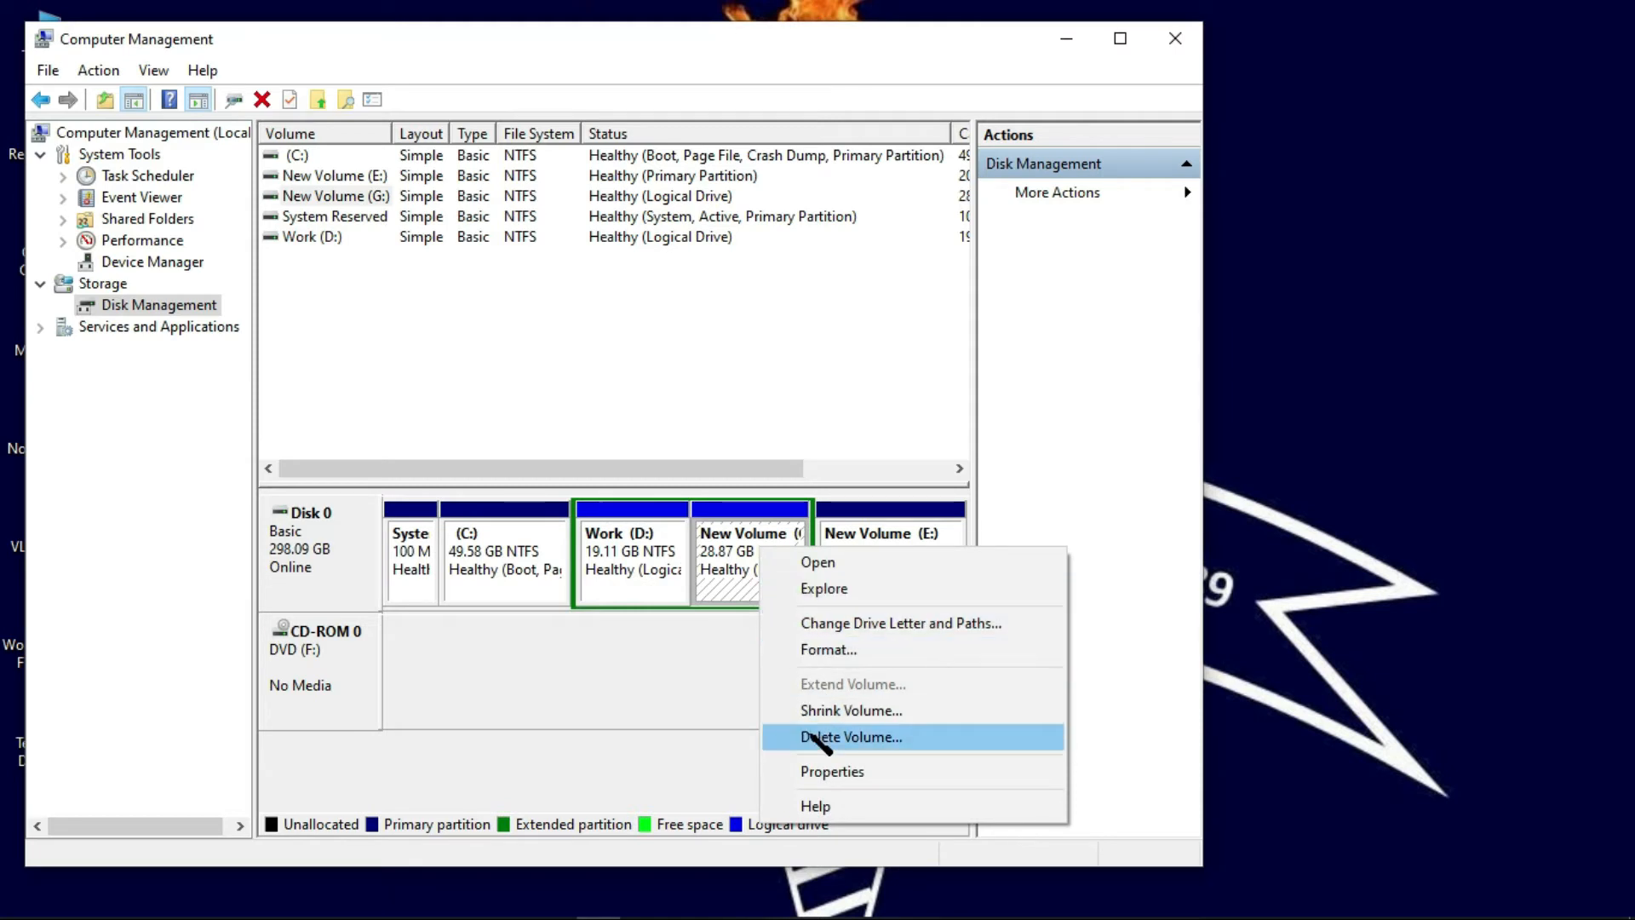
left_click(813, 737)
left_click(895, 556)
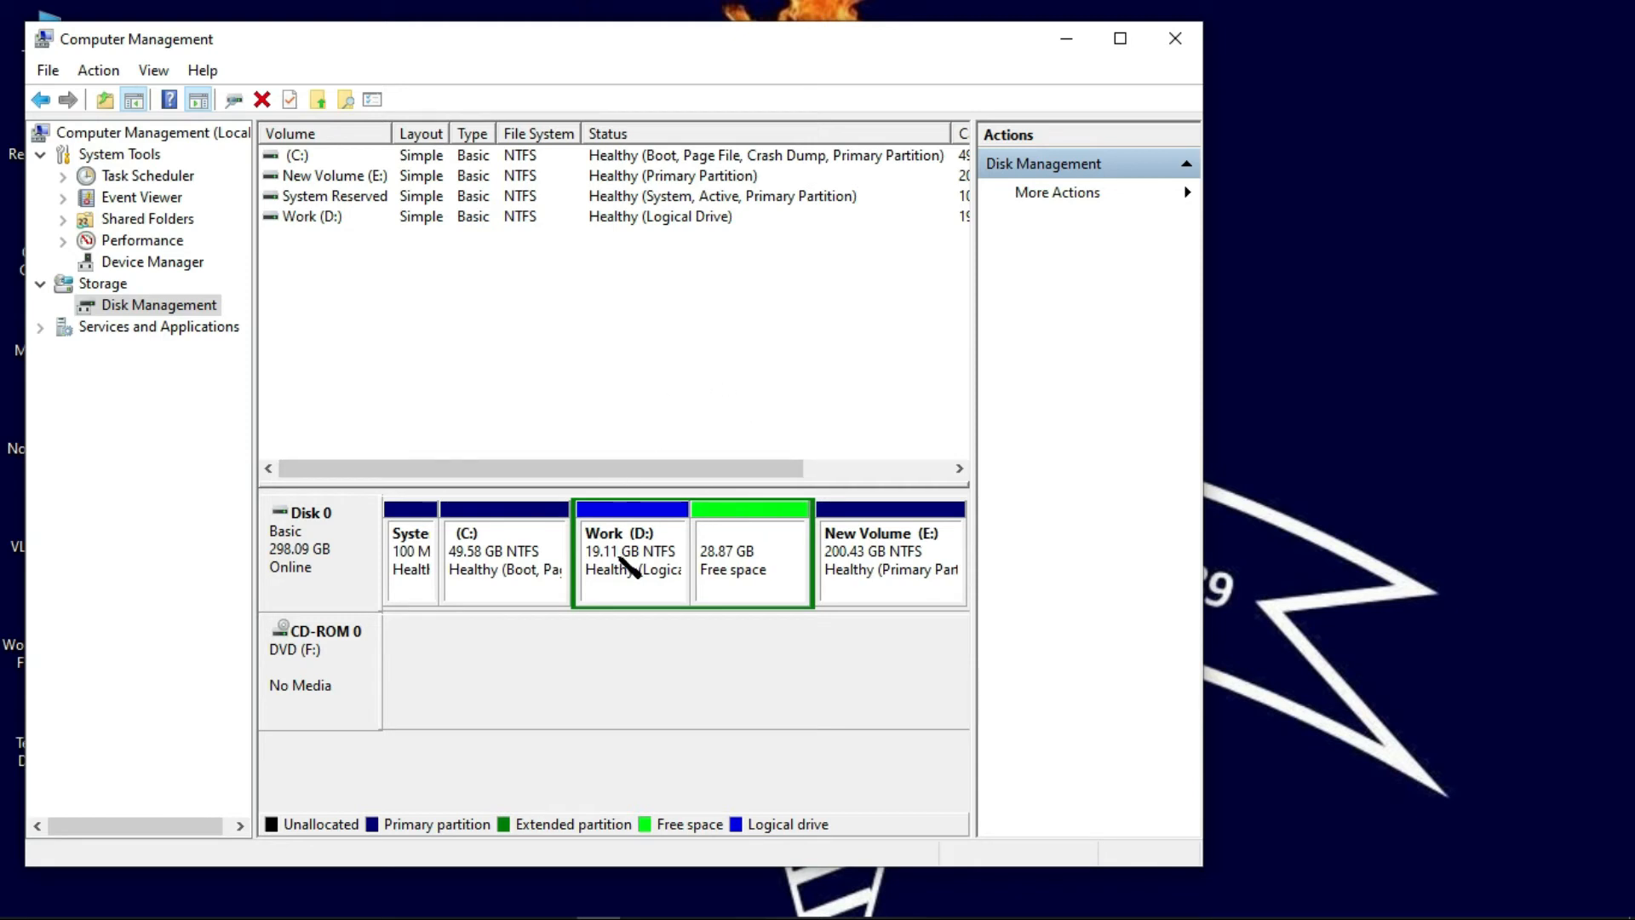
- Extend the Work (D:) volume with 29562 MB of the adjacent free space on Disk 0
right_click(641, 529)
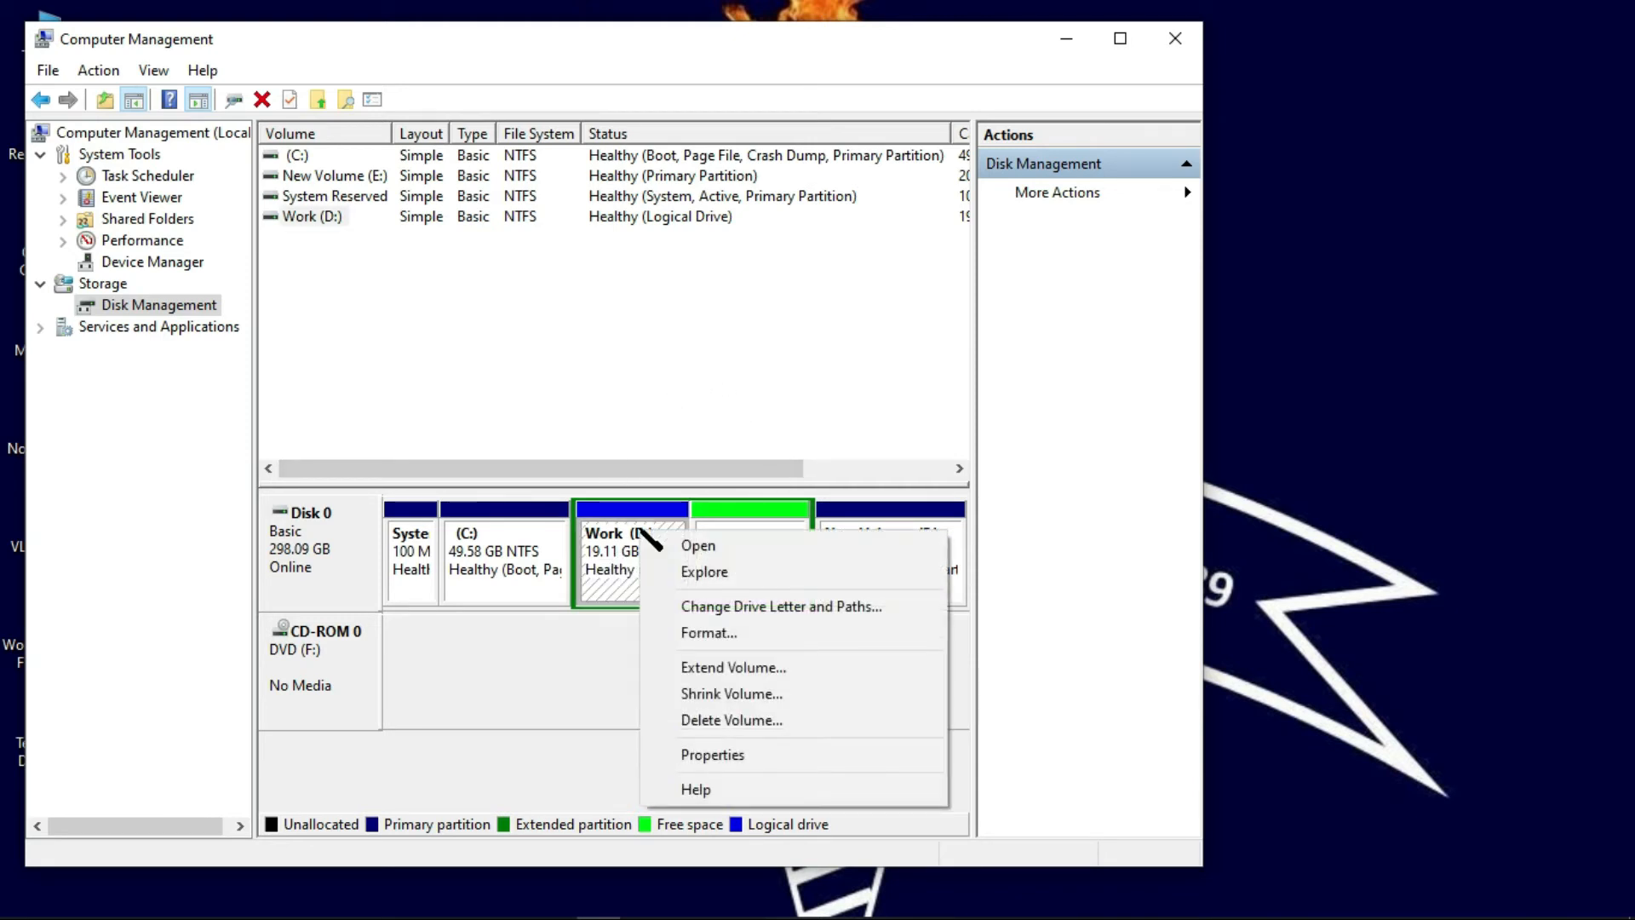
left_click(709, 668)
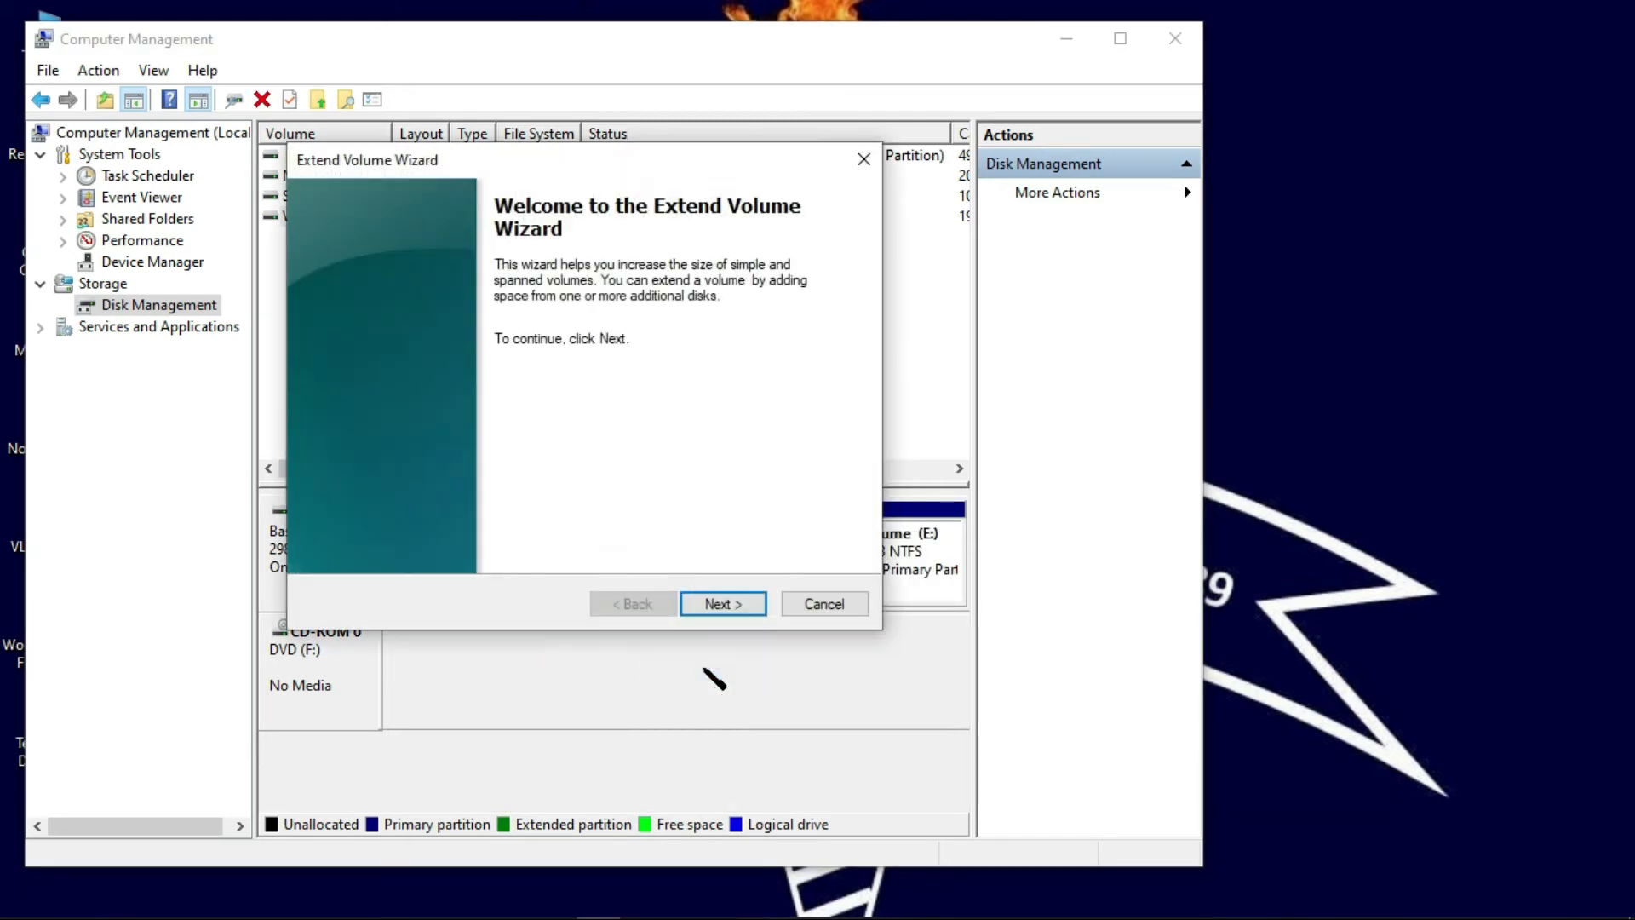
left_click(722, 604)
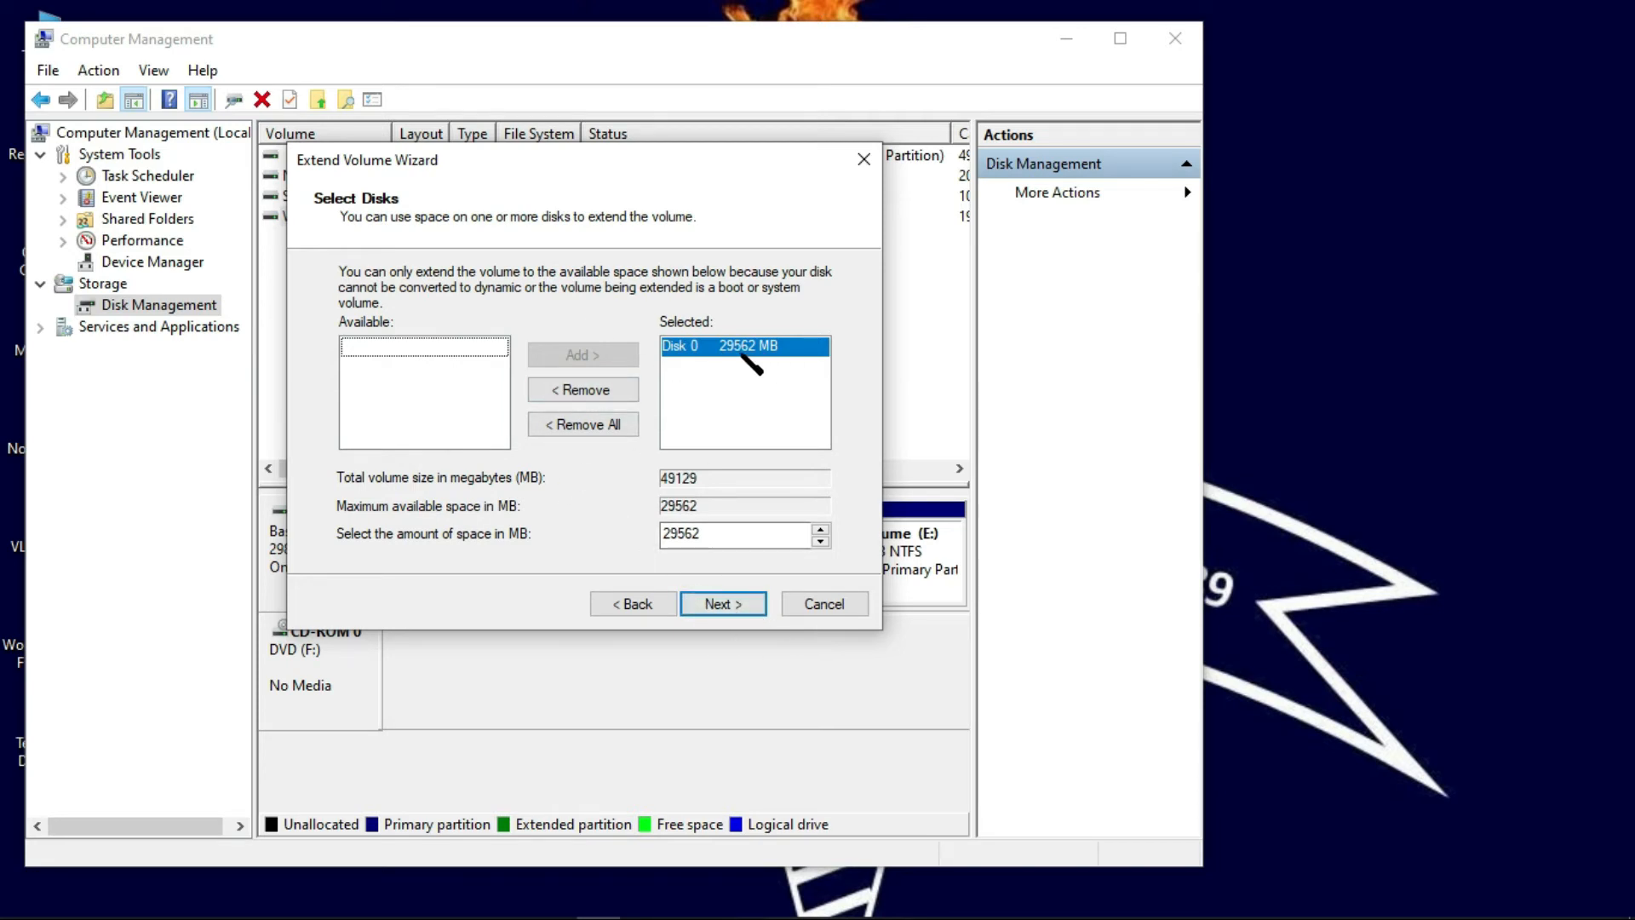
left_click(742, 604)
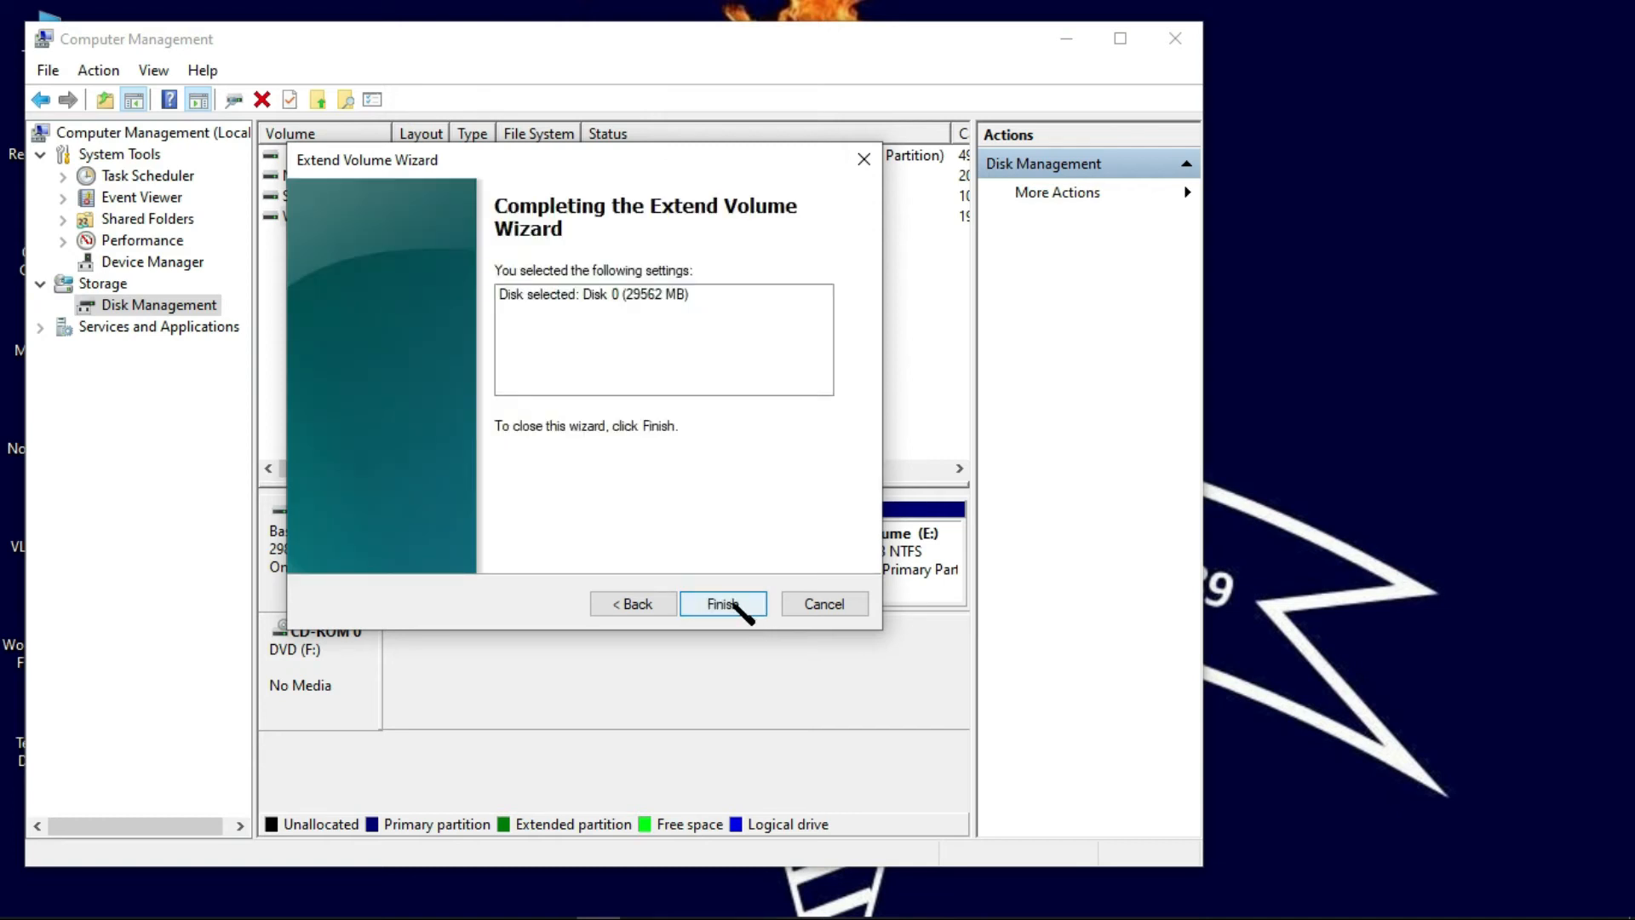
left_click(723, 604)
left_click(707, 581)
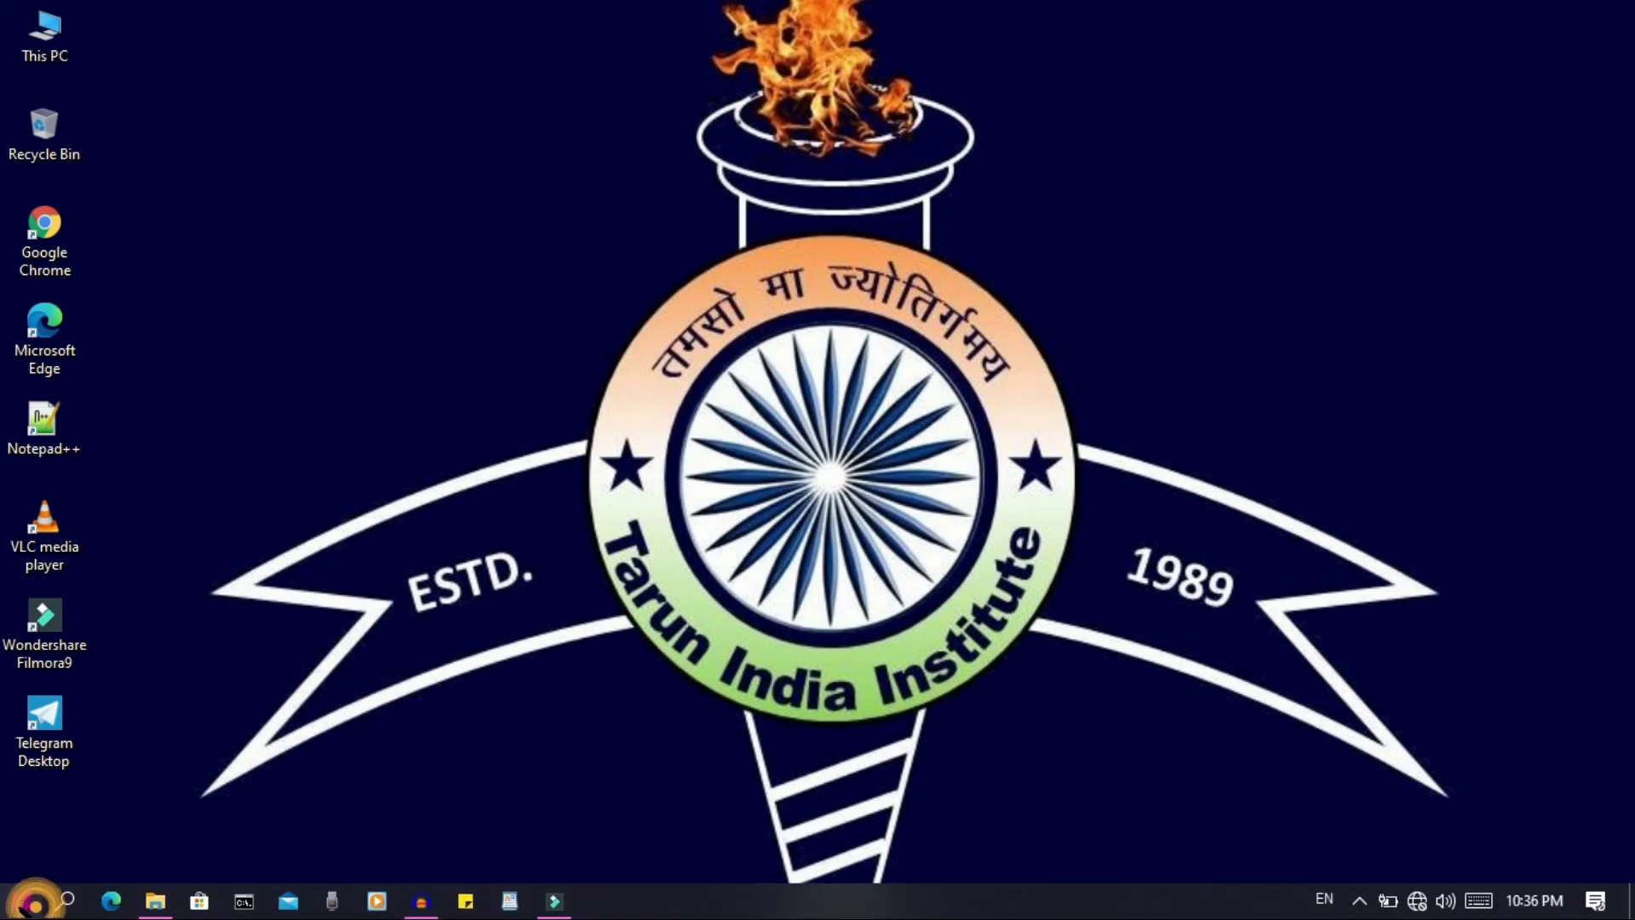
- Search Windows for "disk" and open Create and format hard disk partitions
left_click(22, 901)
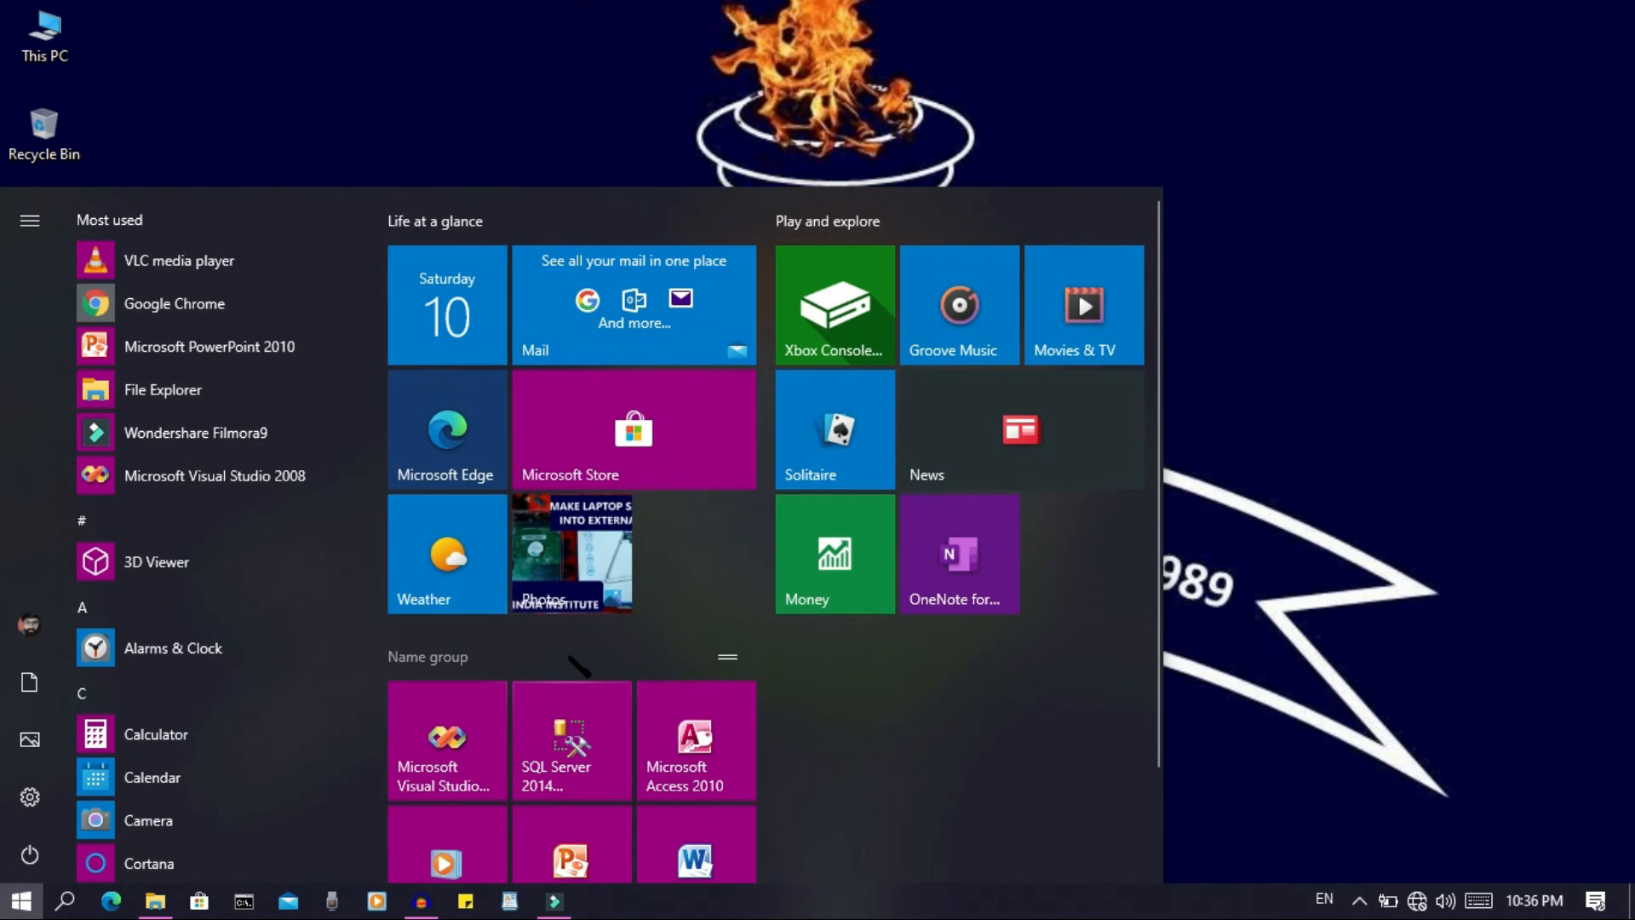
type("di")
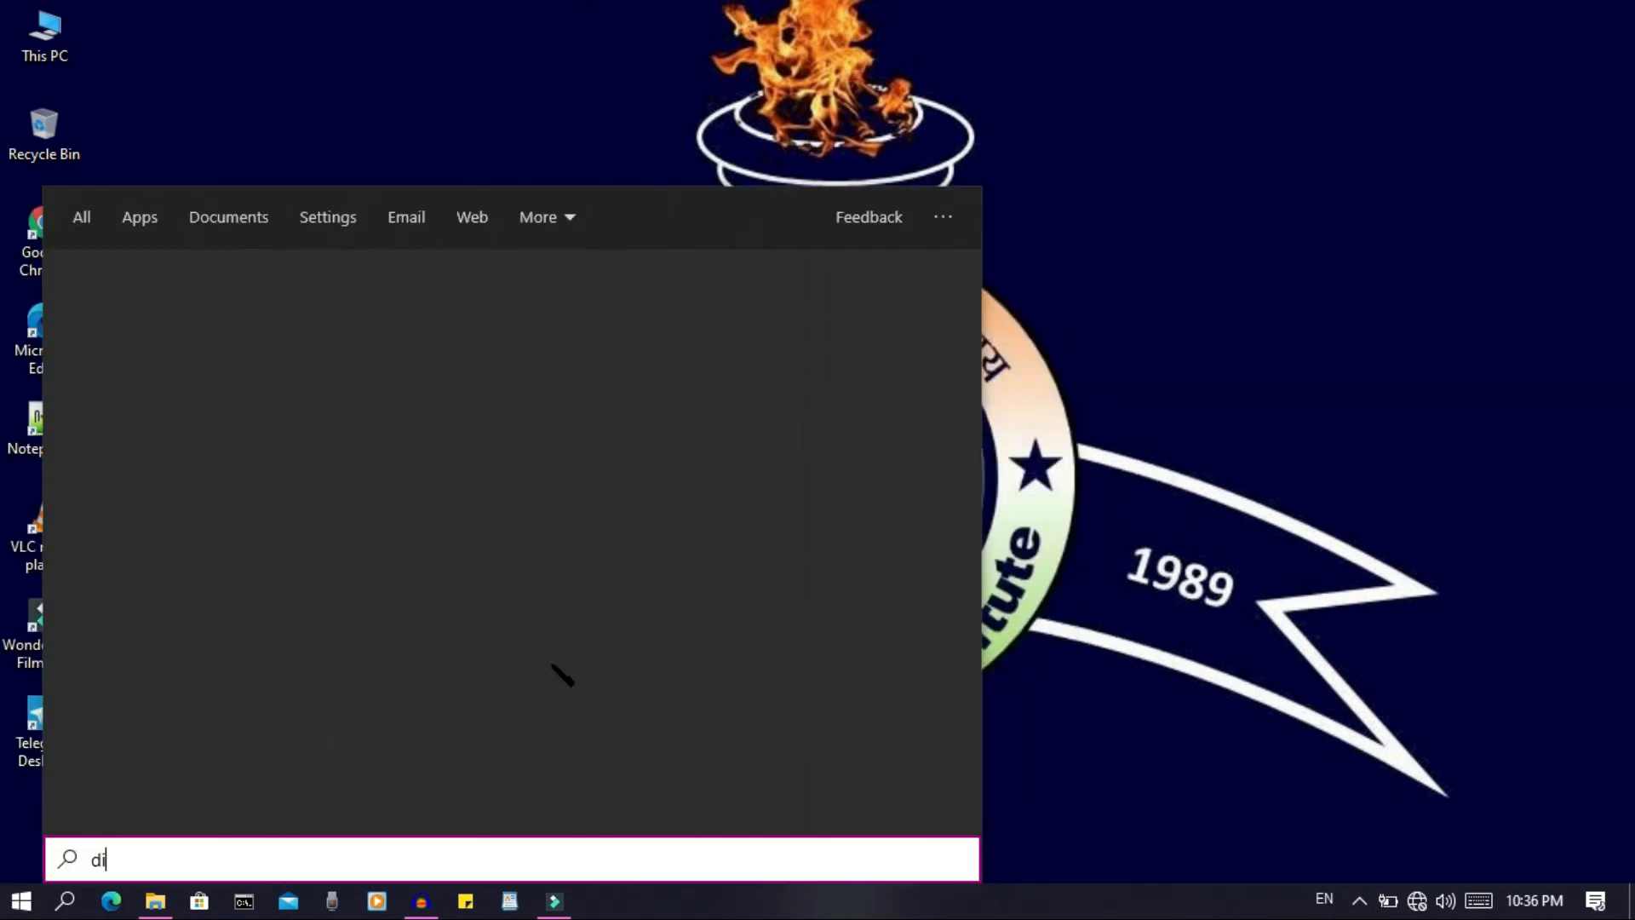
type("sk")
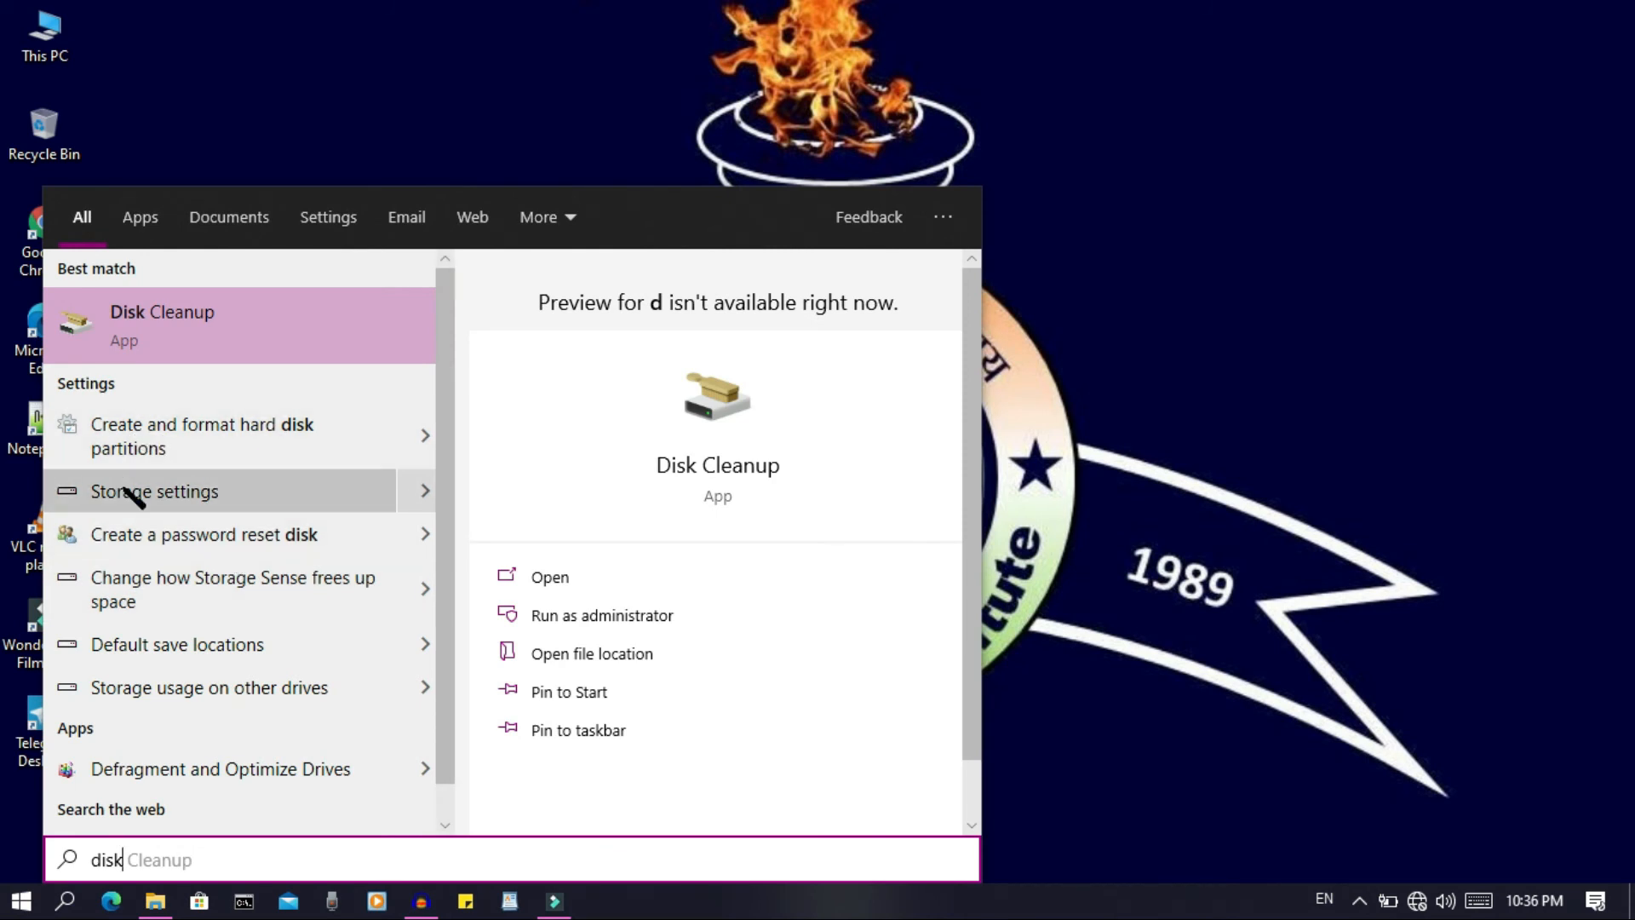
left_click(270, 437)
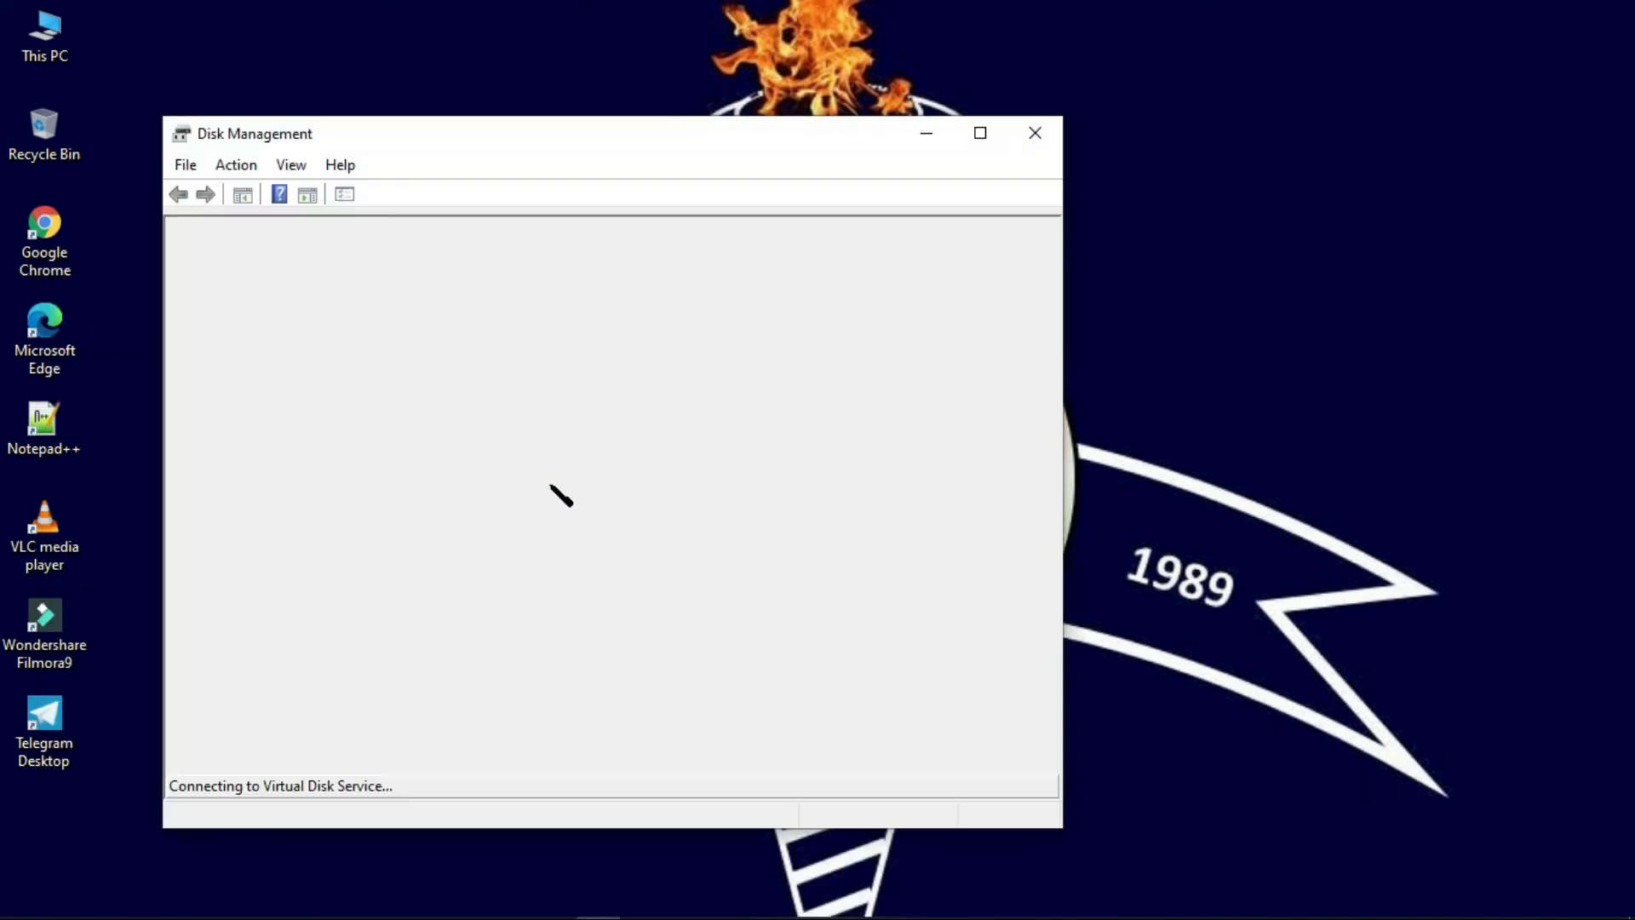